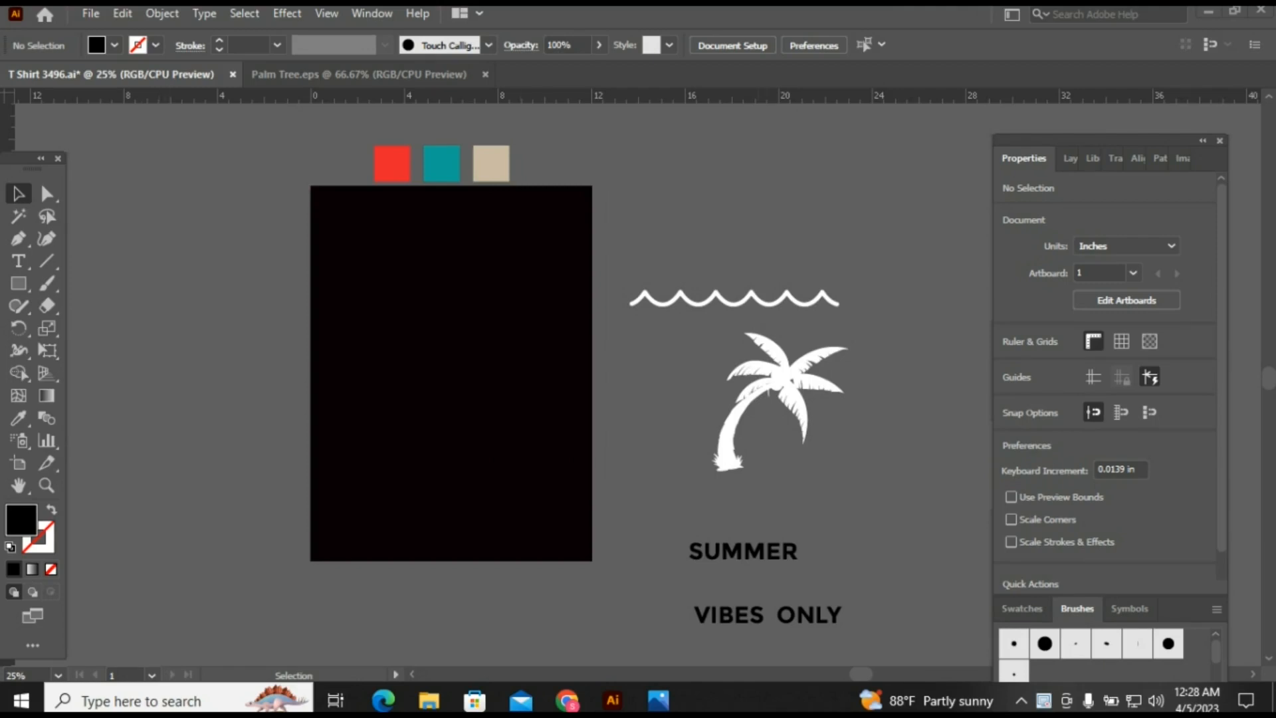
{"action": "left_click", "coordinate": [785, 386]}
{"action": "left_click", "coordinate": [751, 297]}
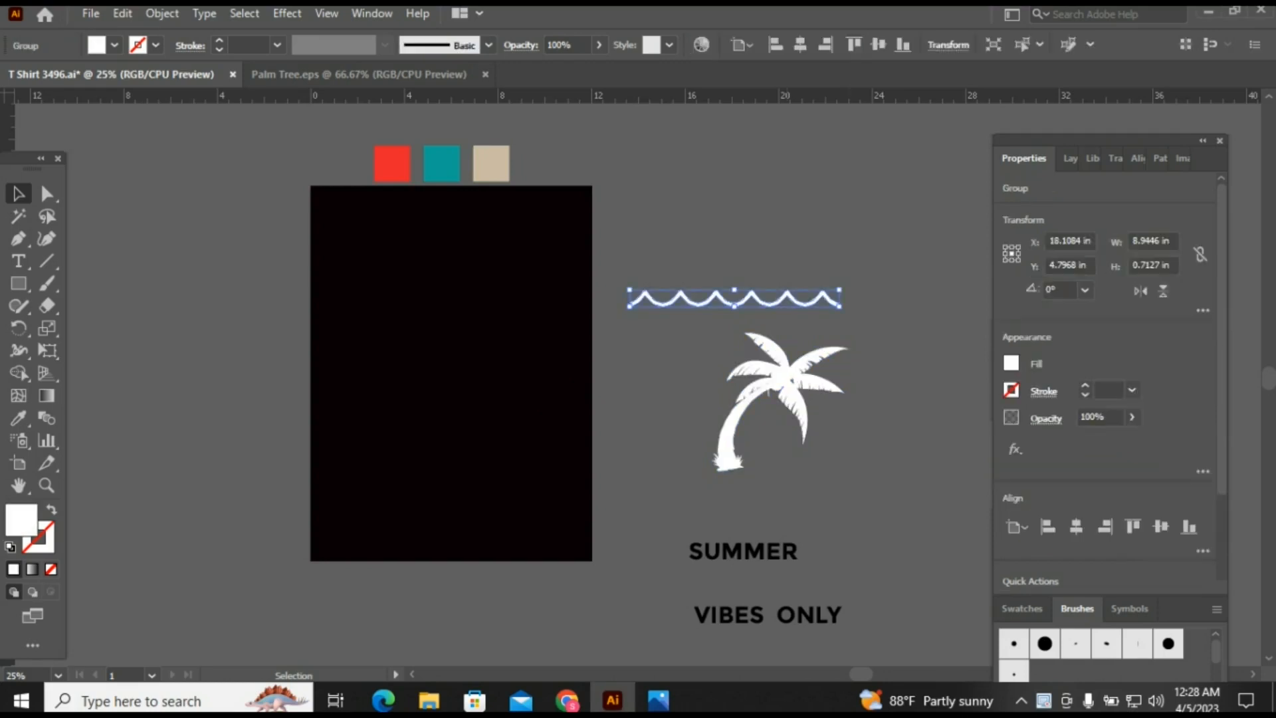
{"action": "scroll", "coordinate": [735, 304], "scroll_direction": "down", "scroll_amount": 1}
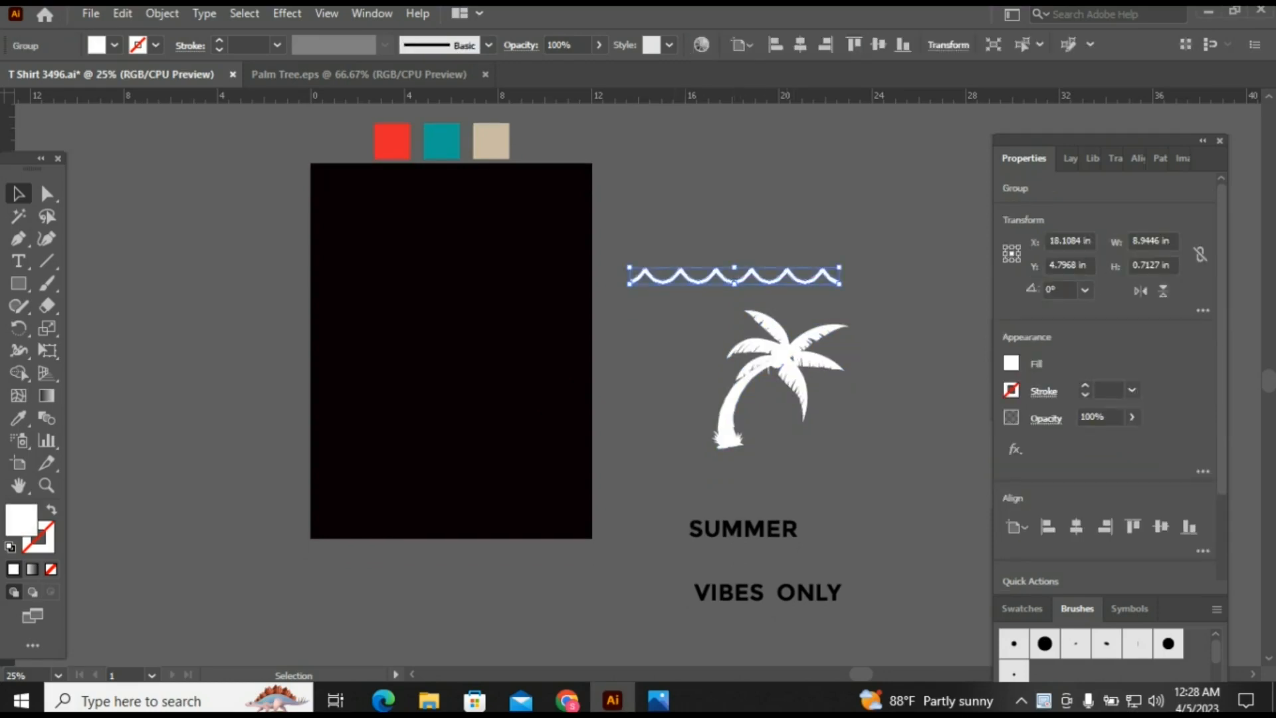
{"action": "left_click_drag", "start_coordinate": [666, 511], "coordinate": [860, 603]}
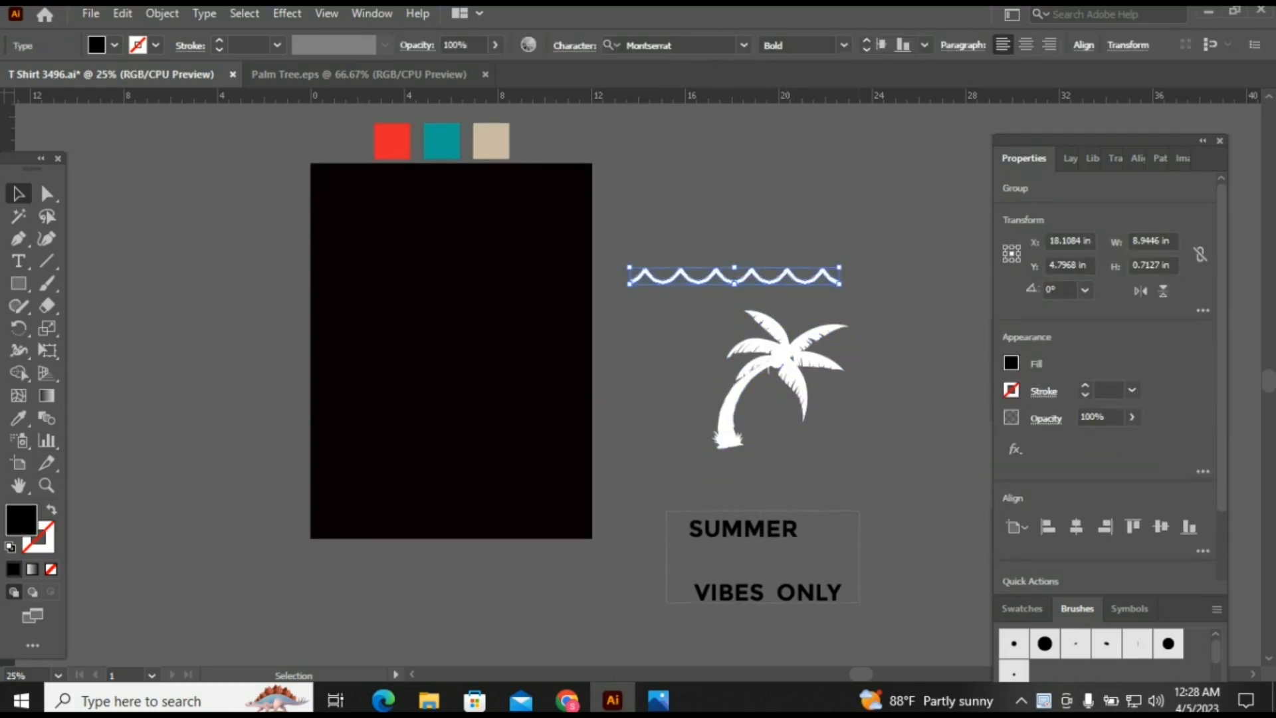
{"action": "scroll", "coordinate": [432, 355], "scroll_direction": "down", "scroll_amount": 1}
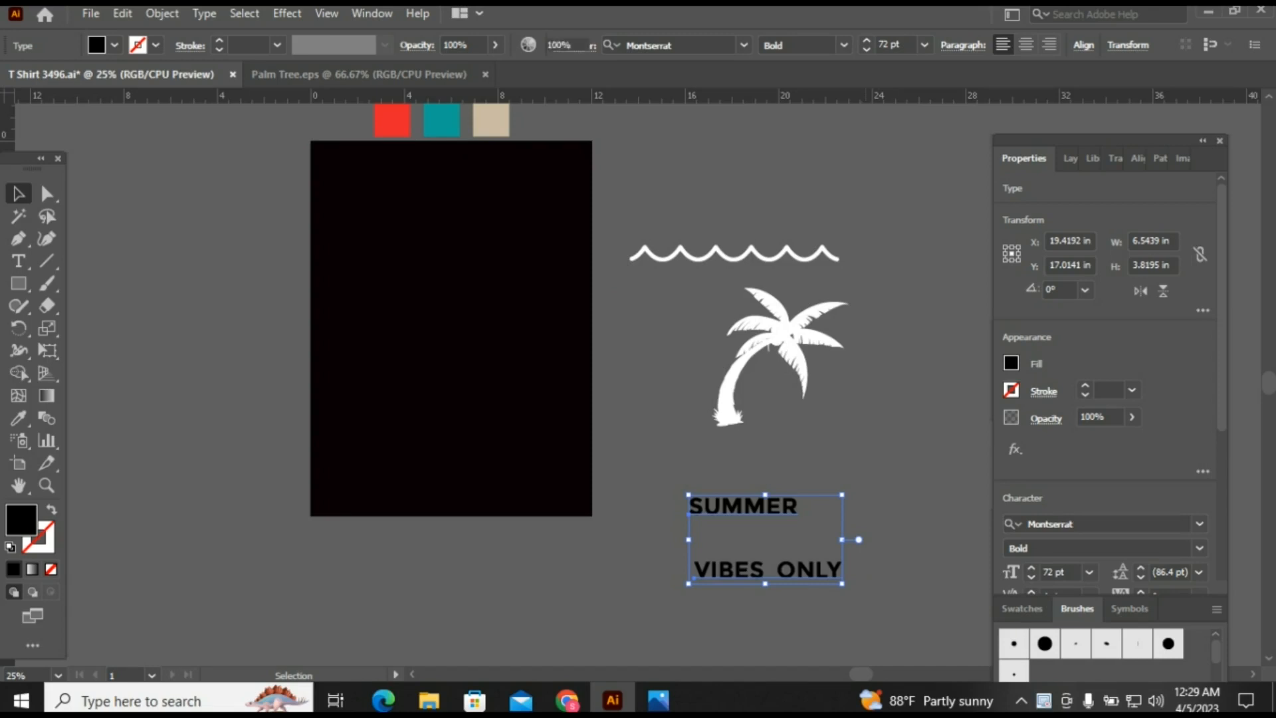
{"action": "key", "text": "ctrl+shift+a"}
{"action": "scroll", "coordinate": [432, 355], "scroll_direction": "up", "scroll_amount": 1}
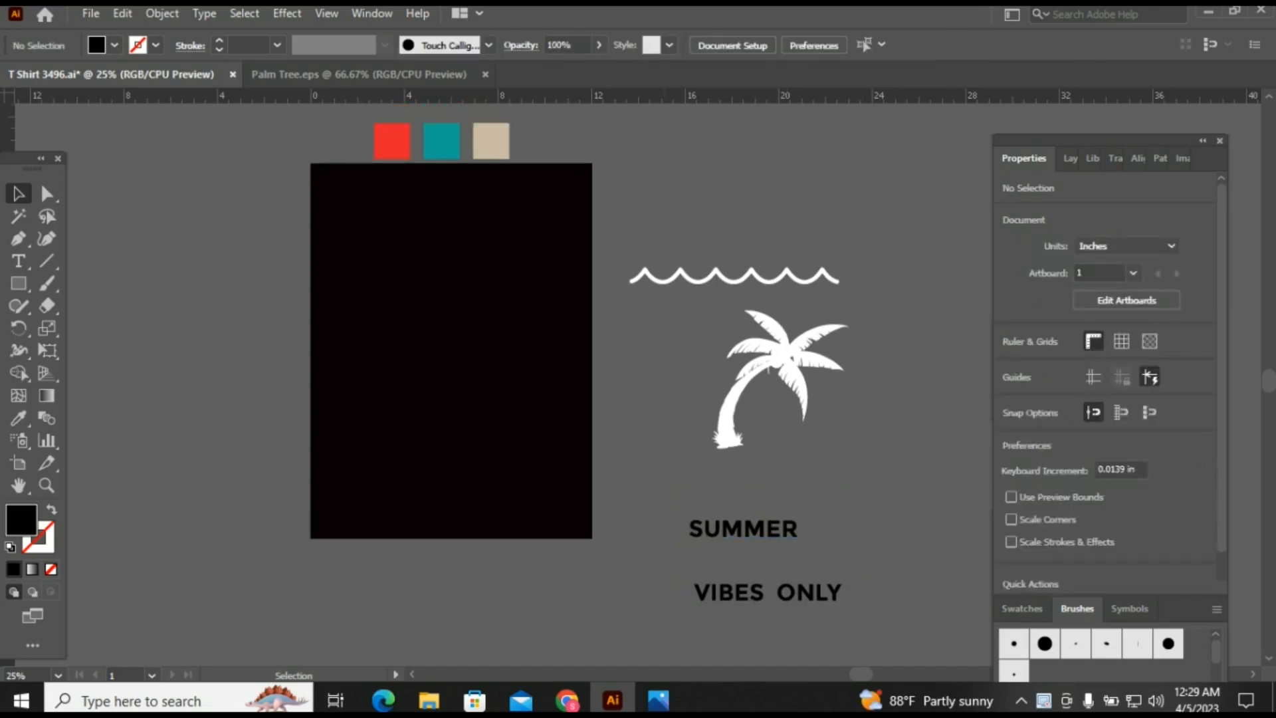
Convert the SUMMER VIBES ONLY text to outlines
{"action": "left_click_drag", "start_coordinate": [669, 507], "coordinate": [869, 621]}
{"action": "right_click", "coordinate": [759, 115]}
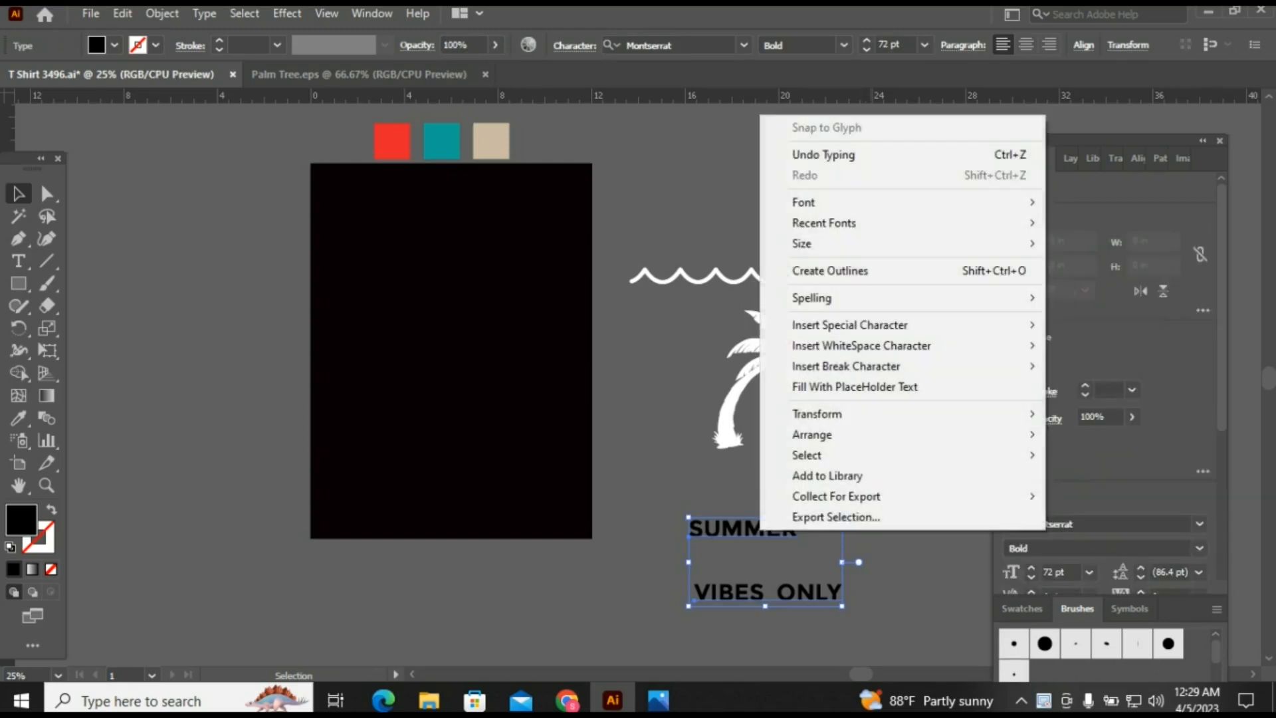
{"action": "scroll", "coordinate": [831, 516], "scroll_direction": "up", "scroll_amount": 1}
{"action": "left_click", "coordinate": [830, 270]}
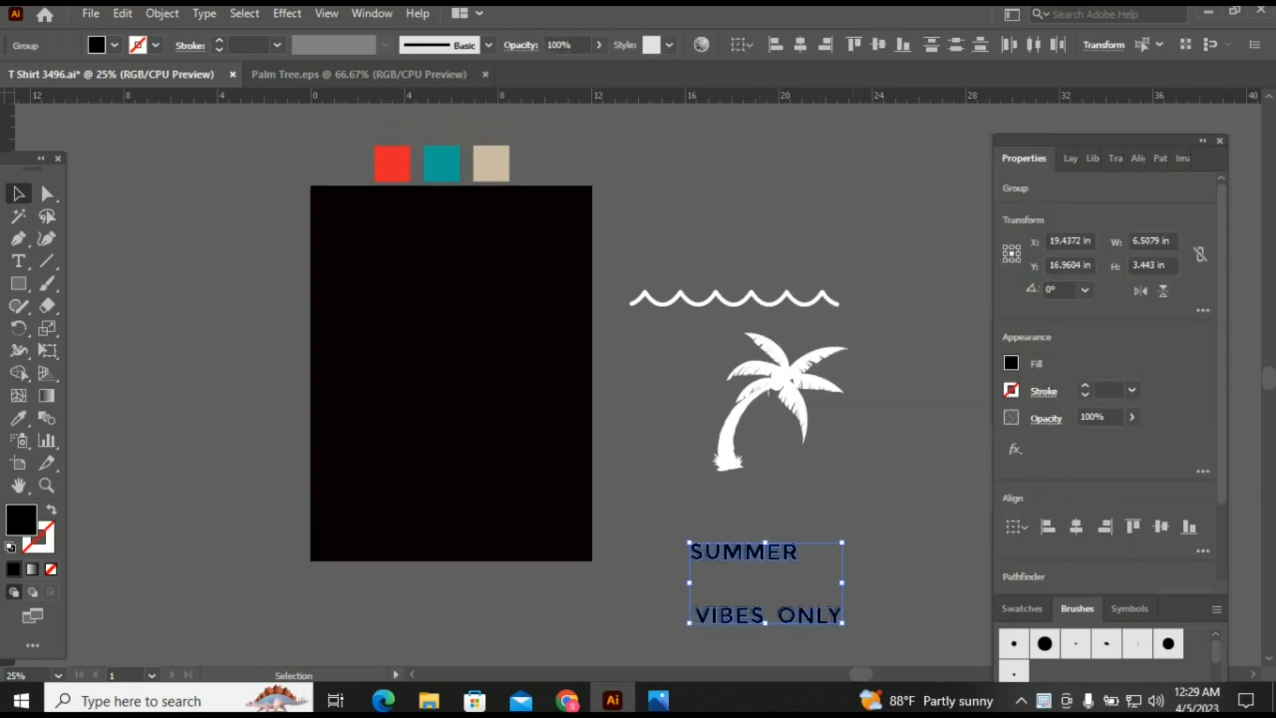
Recolor the outlined SUMMER VIBES ONLY lettering white by sampling the palm tree with the Eyedropper
{"action": "key", "text": "i"}
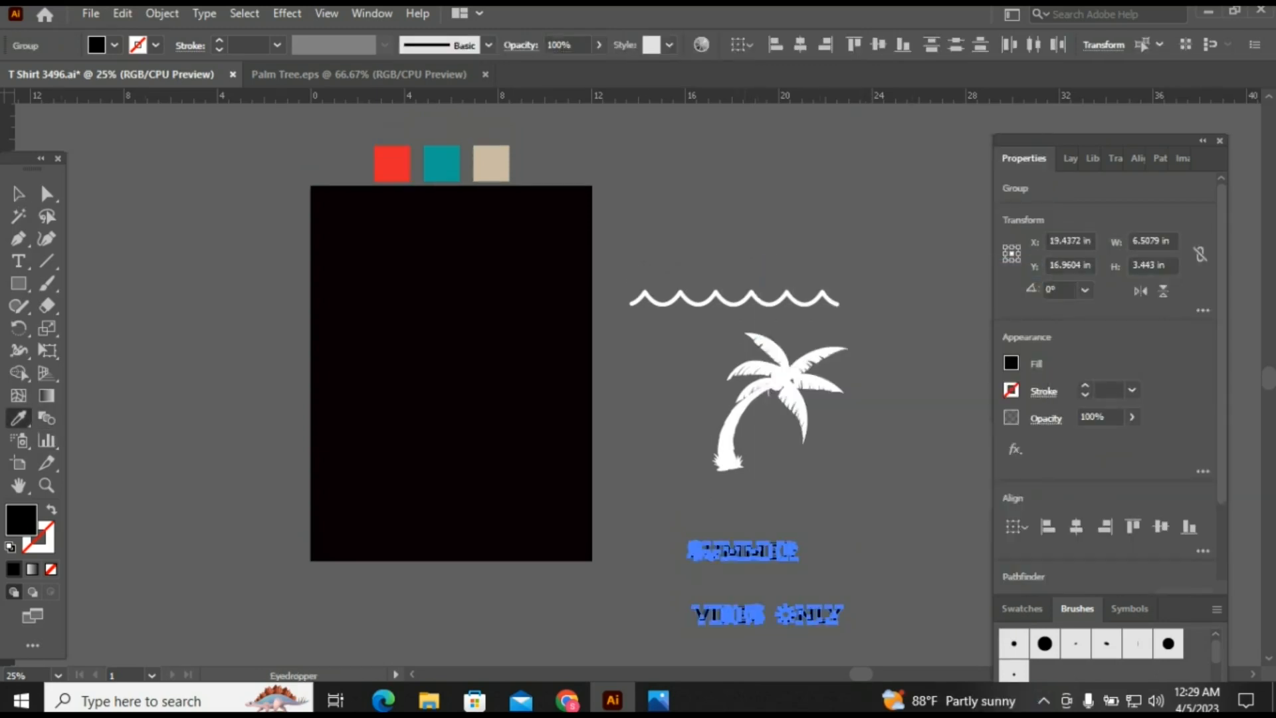
{"action": "left_click", "coordinate": [765, 392]}
{"action": "key", "text": "v"}
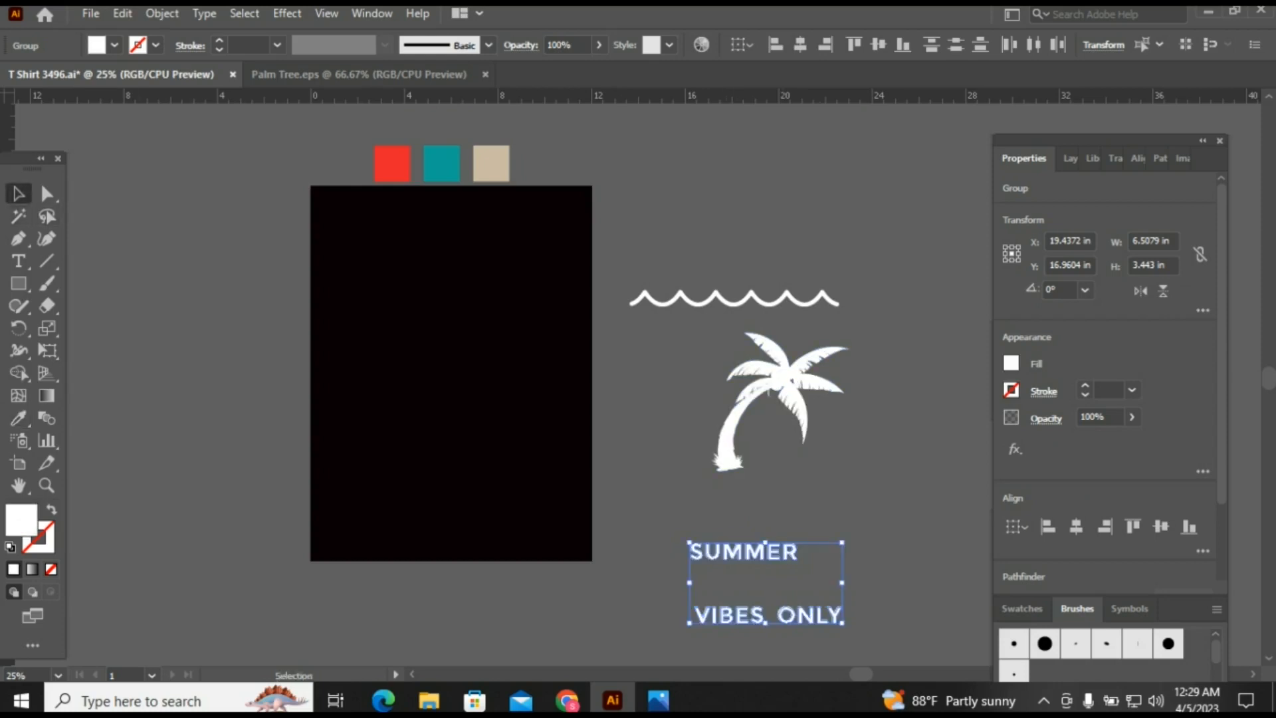
{"action": "key", "text": "ctrl+shift+a"}
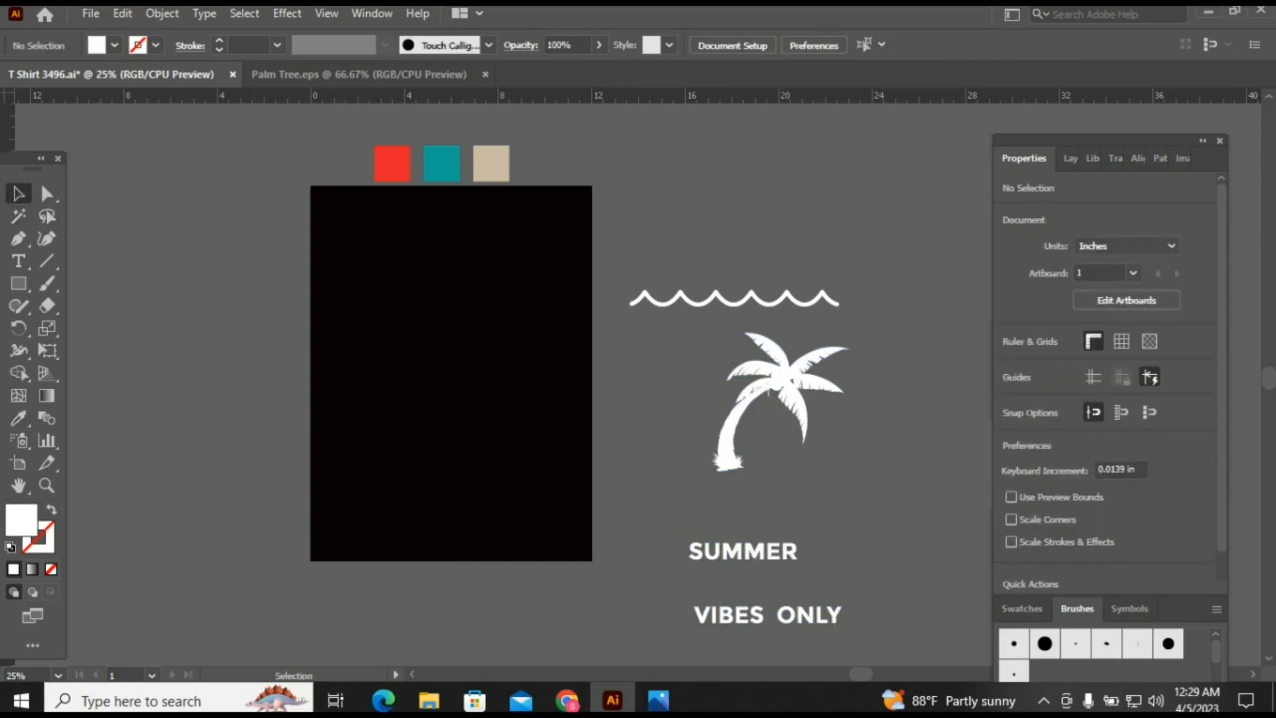
Draw a white vertical rectangle about 2.7 in wide and 9.07 in tall on the artboard and place a copy beside it
{"action": "left_click", "coordinate": [18, 283]}
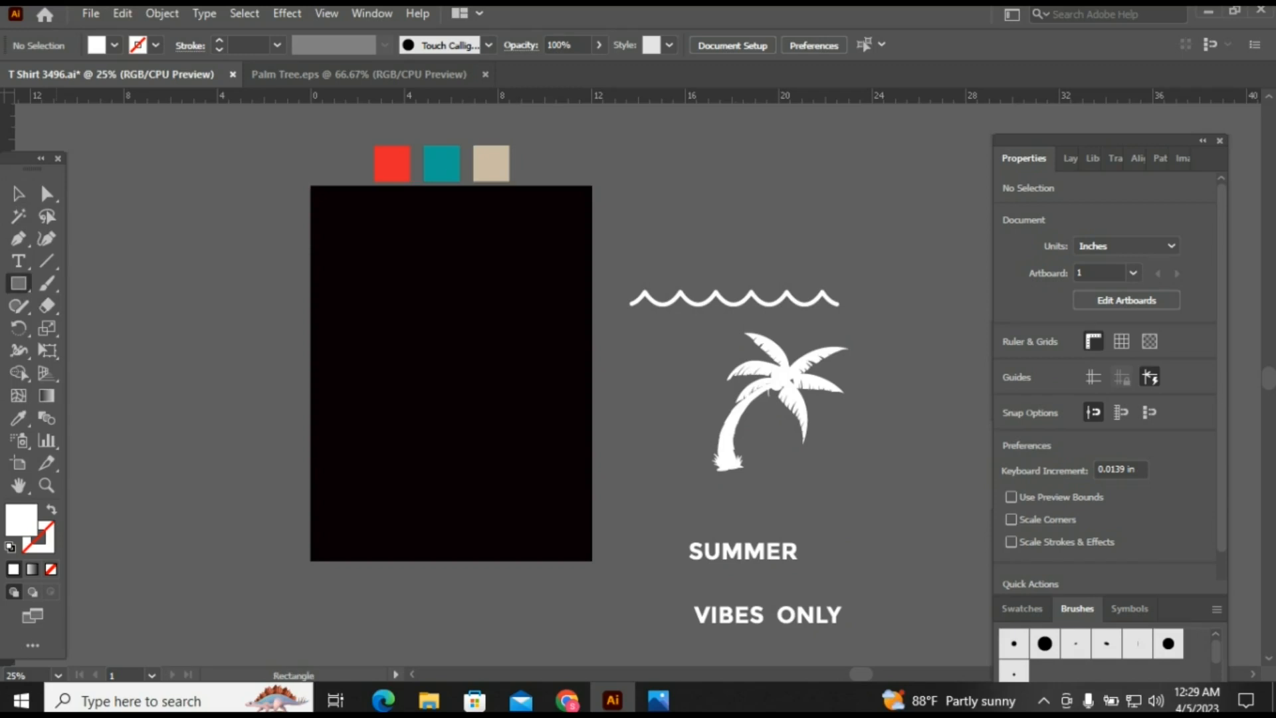
{"action": "left_click_drag", "start_coordinate": [347, 291], "coordinate": [410, 502]}
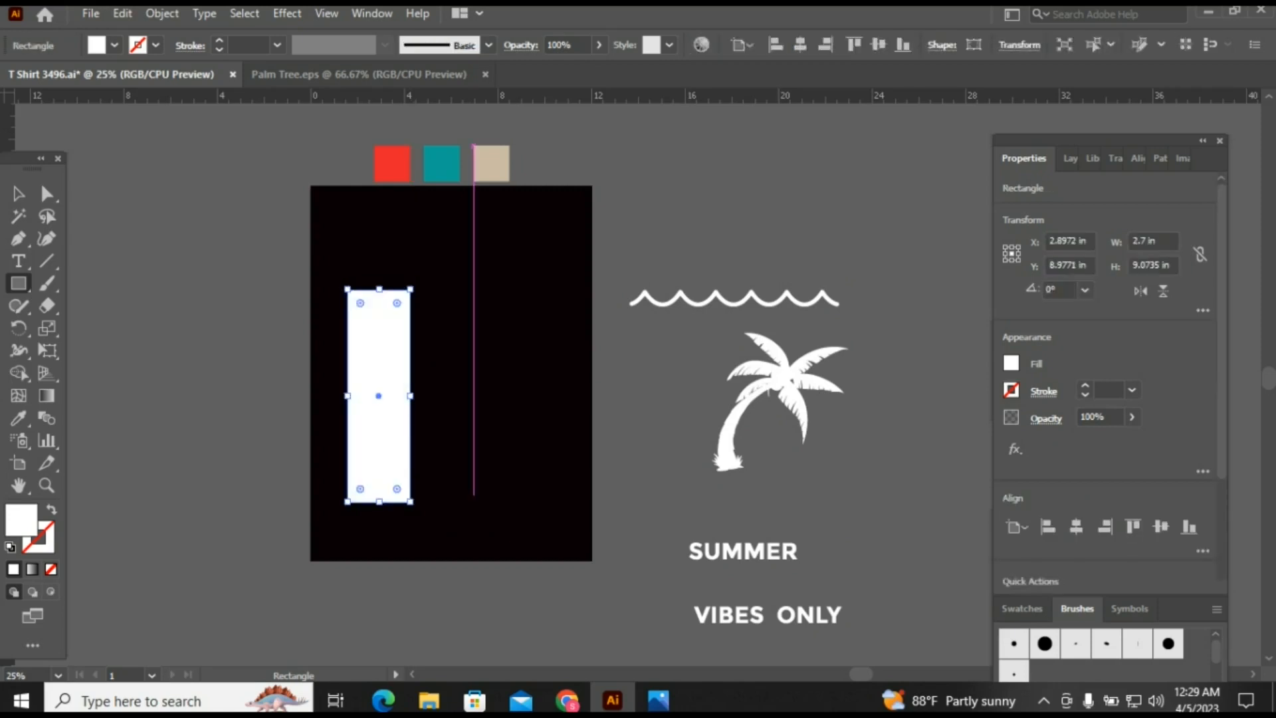
{"action": "left_click", "coordinate": [18, 194]}
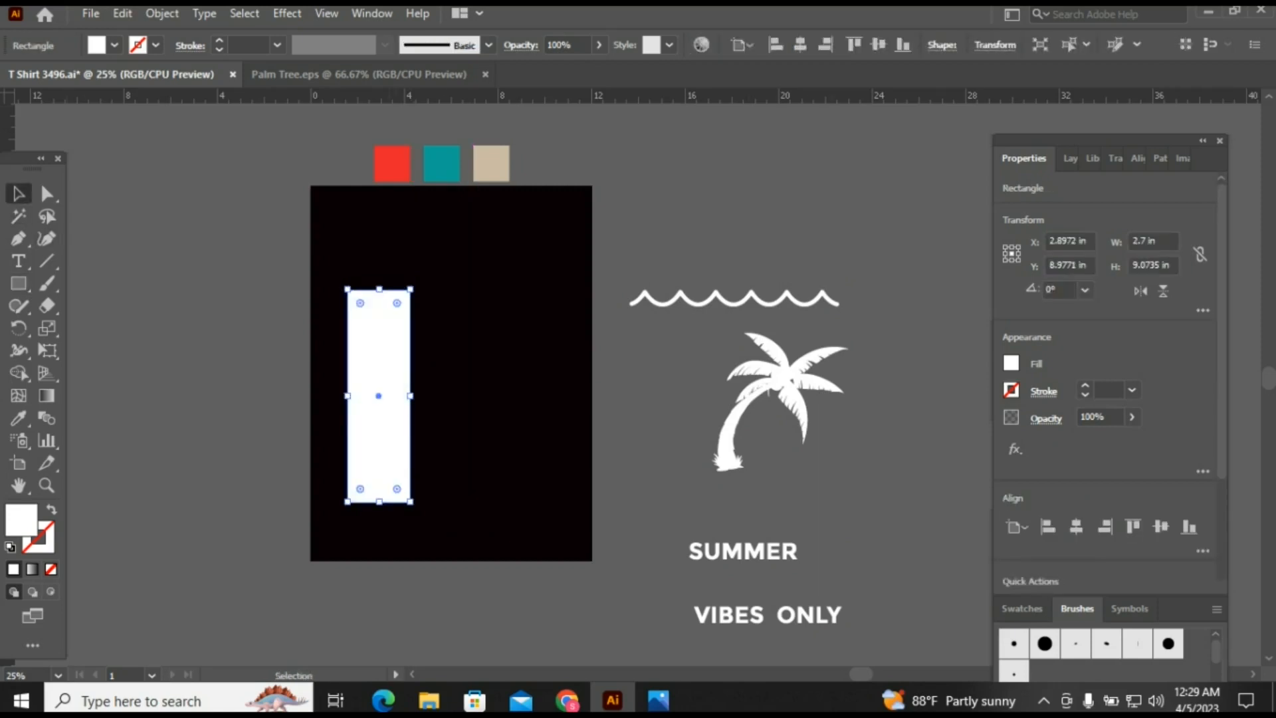
{"action": "left_click_drag", "start_coordinate": [408, 396], "coordinate": [611, 396]}
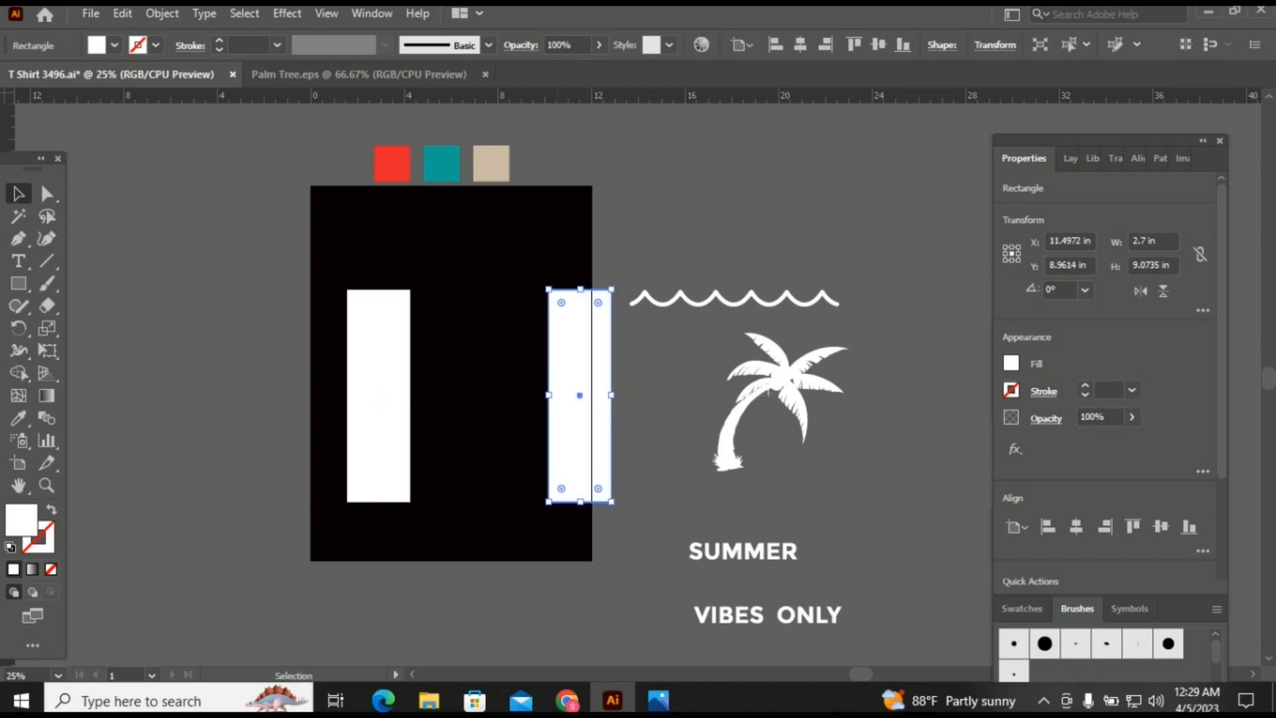
{"action": "key", "text": "ctrl+shift+a"}
Align the vertical centers of the two white rectangles and group them
{"action": "left_click_drag", "start_coordinate": [309, 268], "coordinate": [592, 531]}
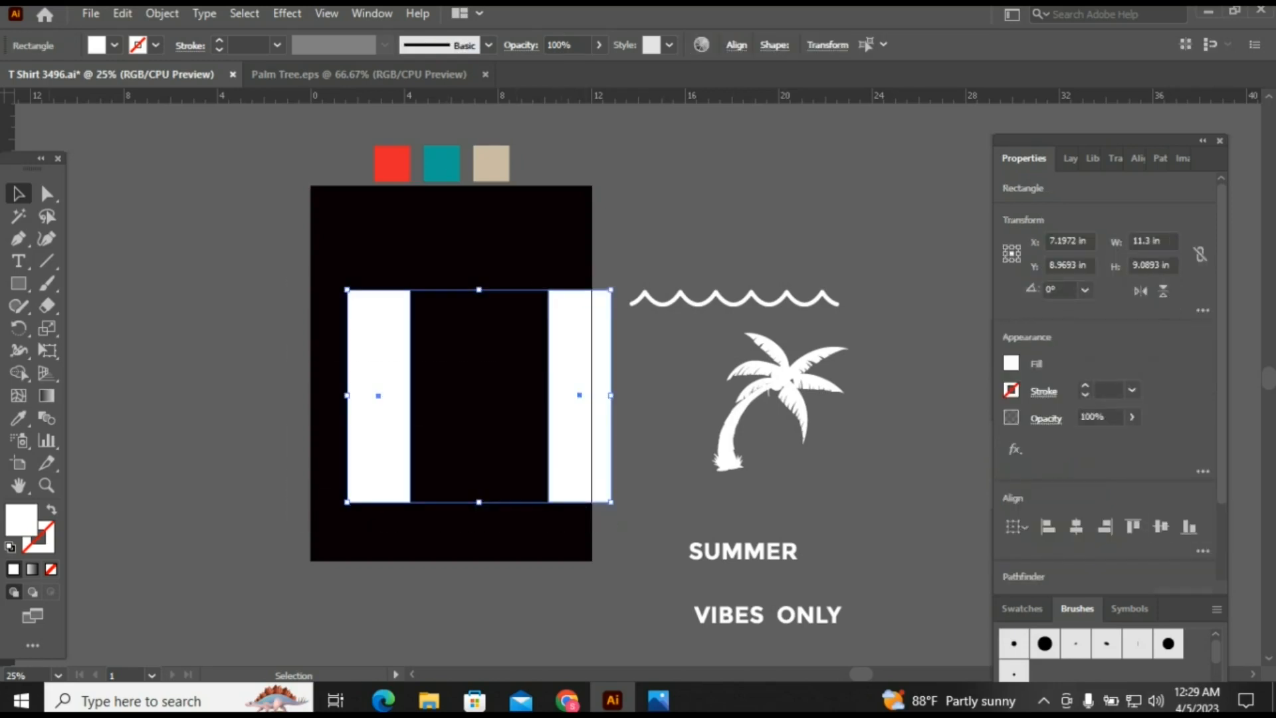
{"action": "left_click", "coordinate": [1161, 527]}
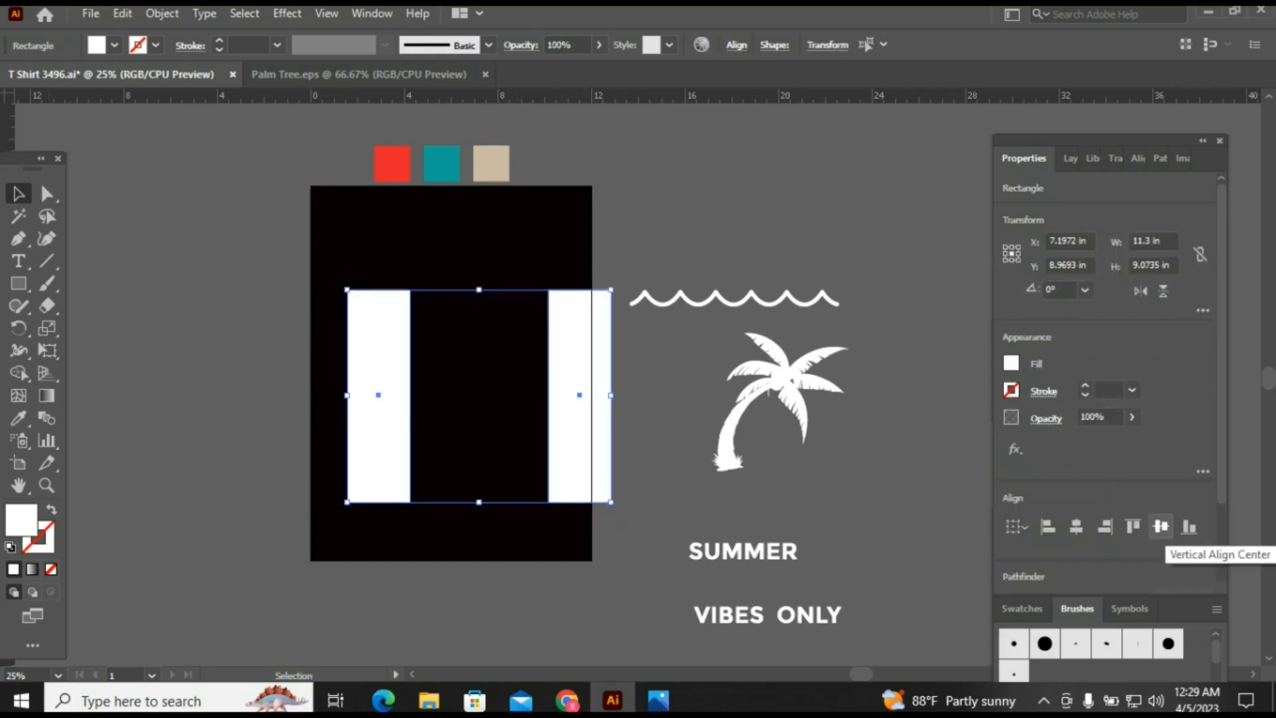
{"action": "key", "text": "ctrl+g"}
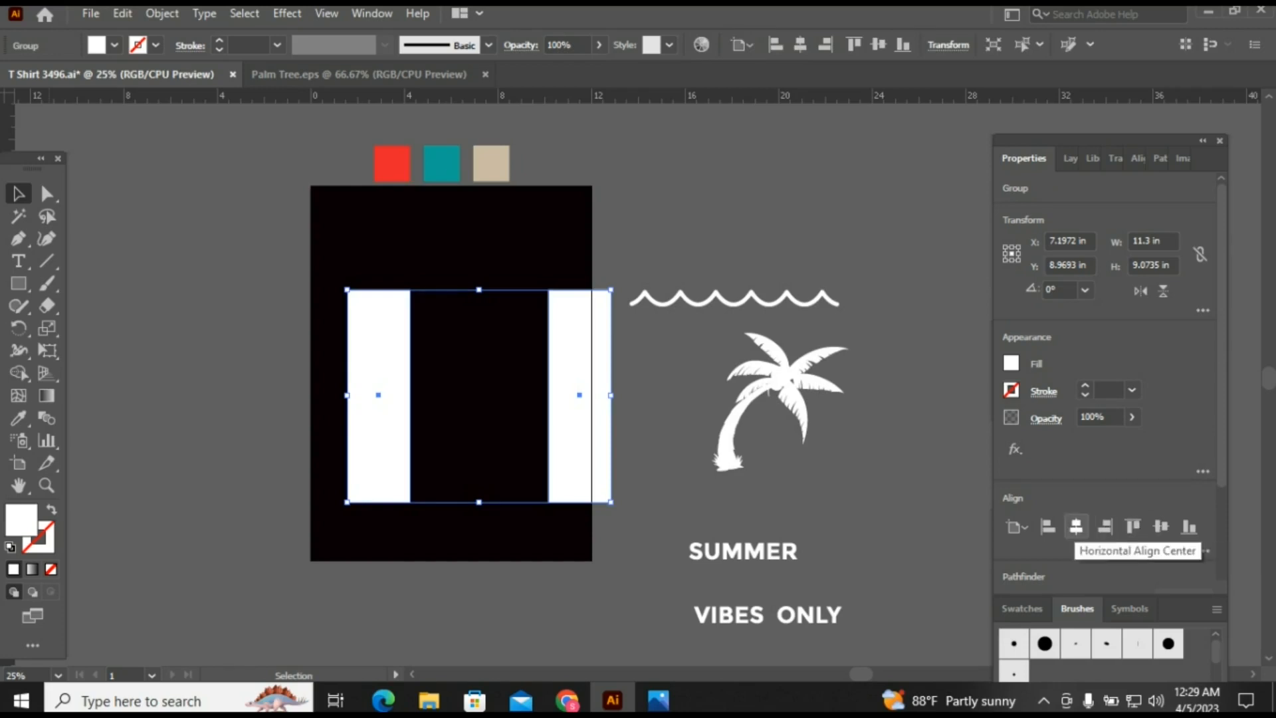
Center the rectangle group on the artboard in both directions and scale it down proportionally to about 9.58 in wide
{"action": "left_click", "coordinate": [1077, 527]}
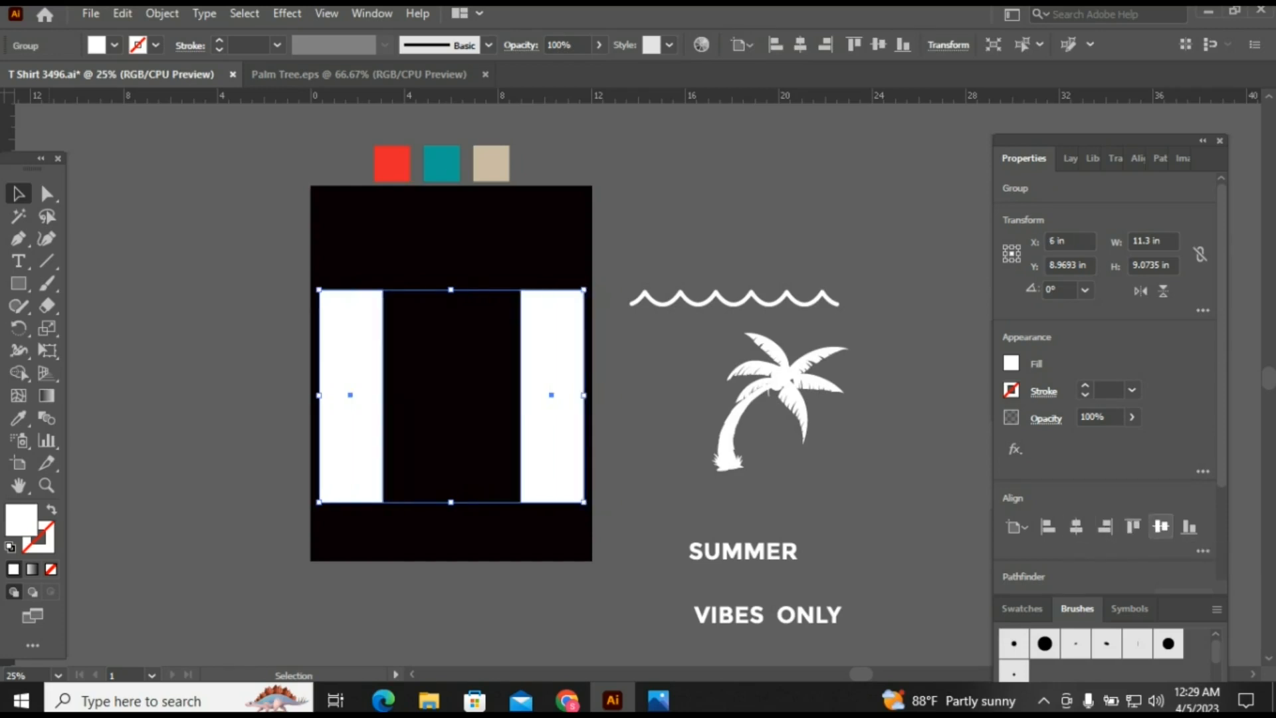
{"action": "left_click", "coordinate": [1162, 527]}
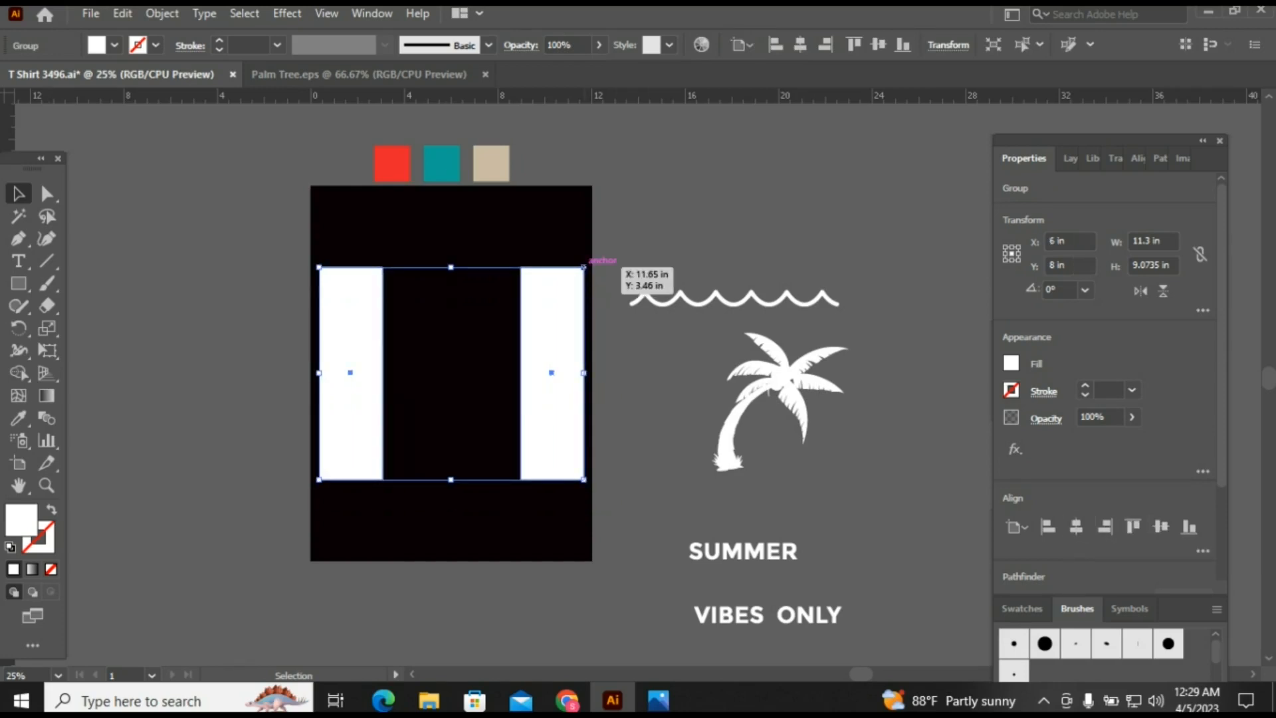
{"action": "left_click_drag", "start_coordinate": [583, 267], "coordinate": [563, 284]}
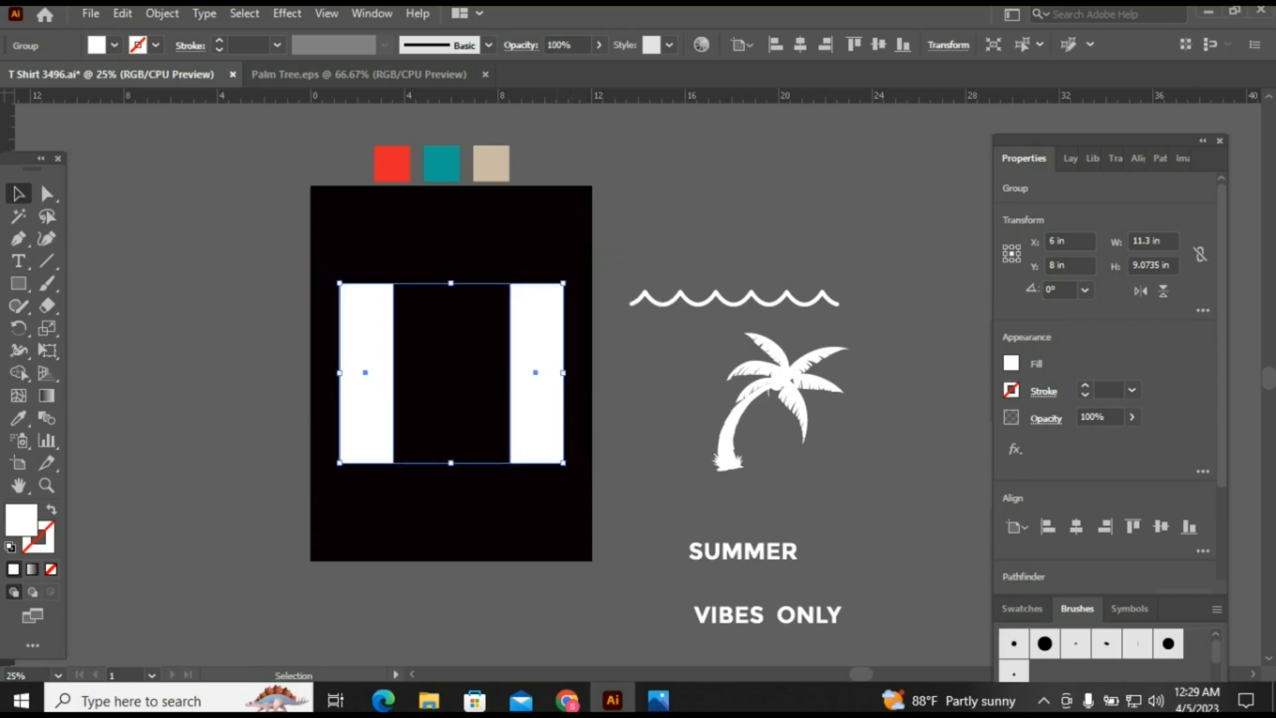
Place SUMMER above the two bars and VIBES ONLY below them, centered on the artboard and enlarged to span the bars' full width
{"action": "left_click_drag", "start_coordinate": [813, 553], "coordinate": [536, 251]}
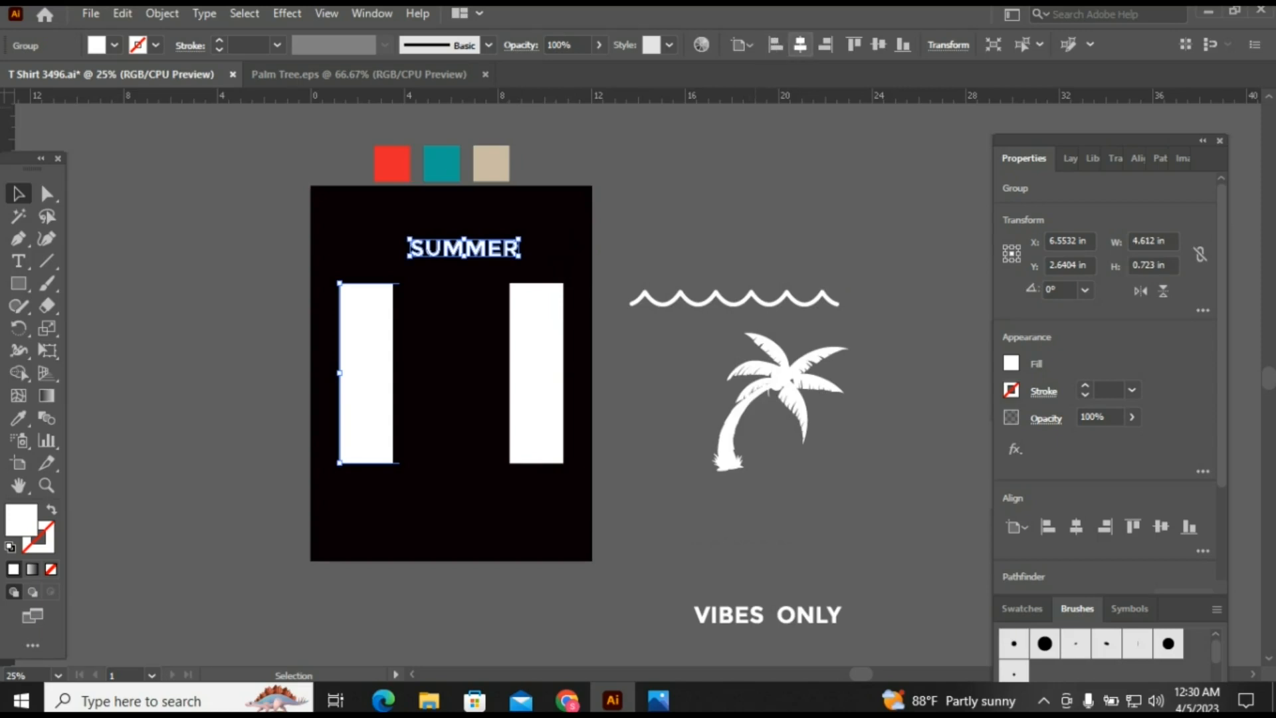
{"action": "left_click", "coordinate": [801, 45]}
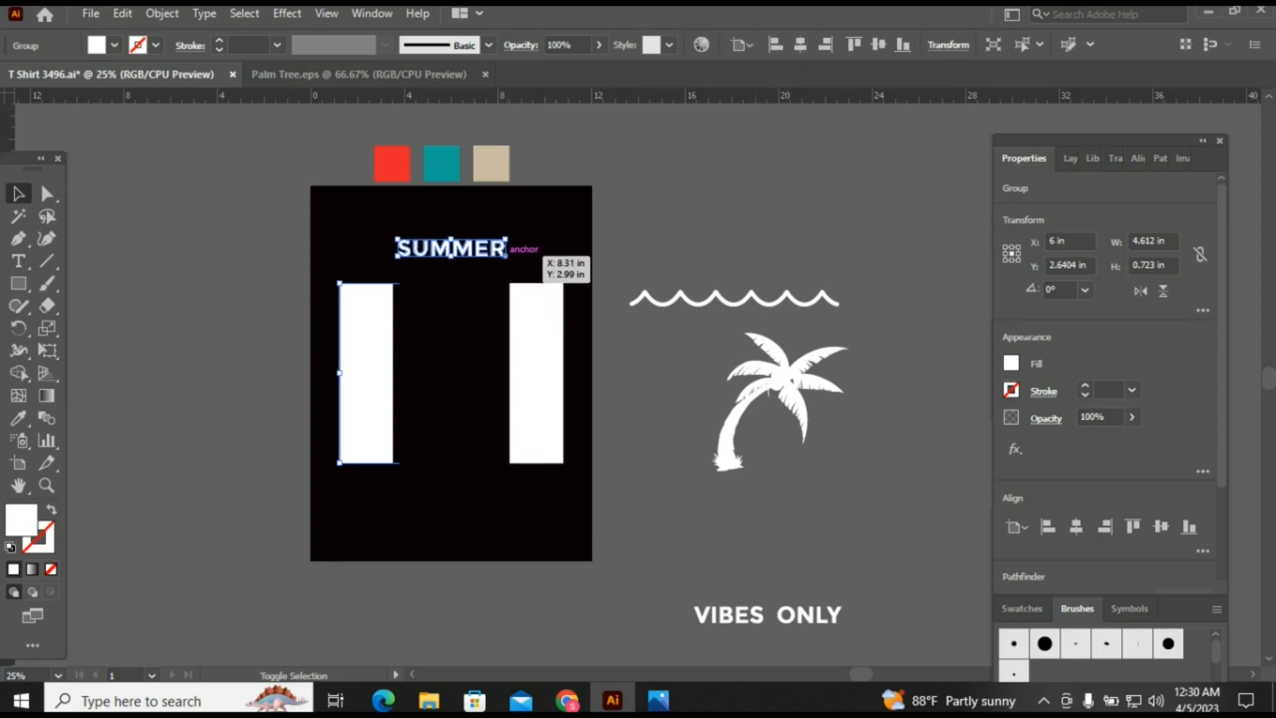
{"action": "left_click_drag", "start_coordinate": [505, 256], "coordinate": [559, 273]}
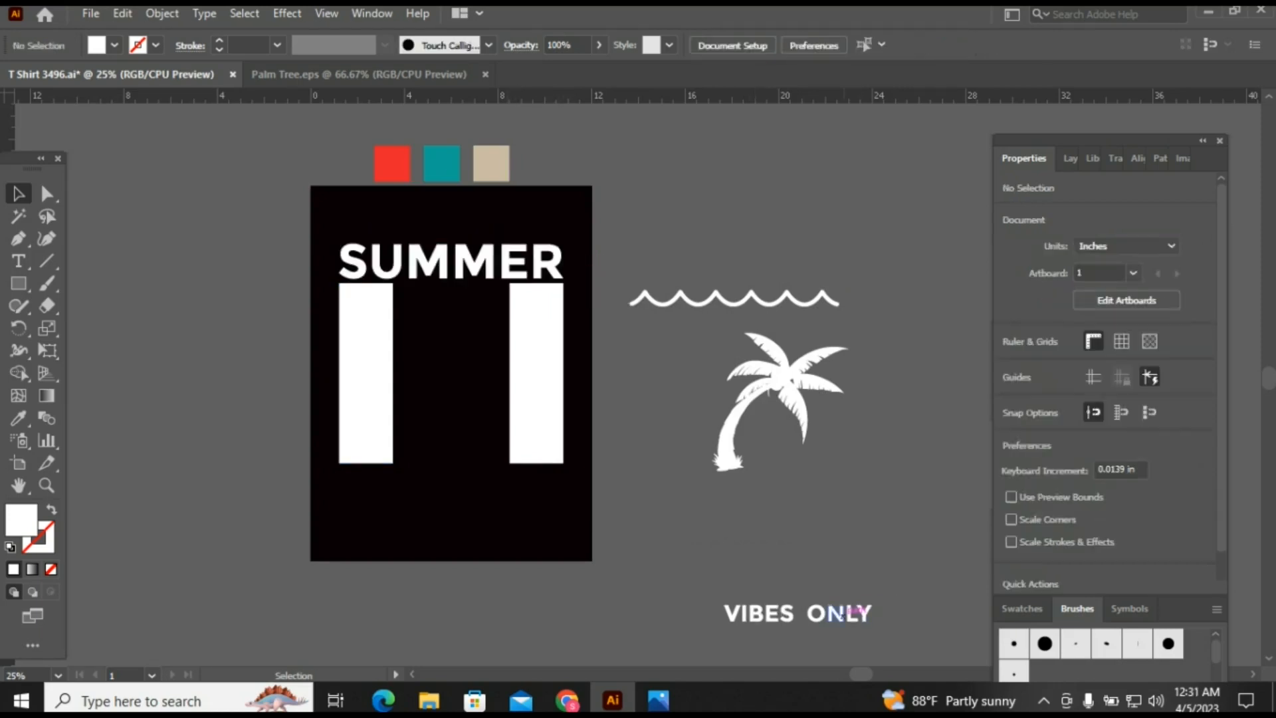
{"action": "left_click_drag", "start_coordinate": [872, 607], "coordinate": [525, 489]}
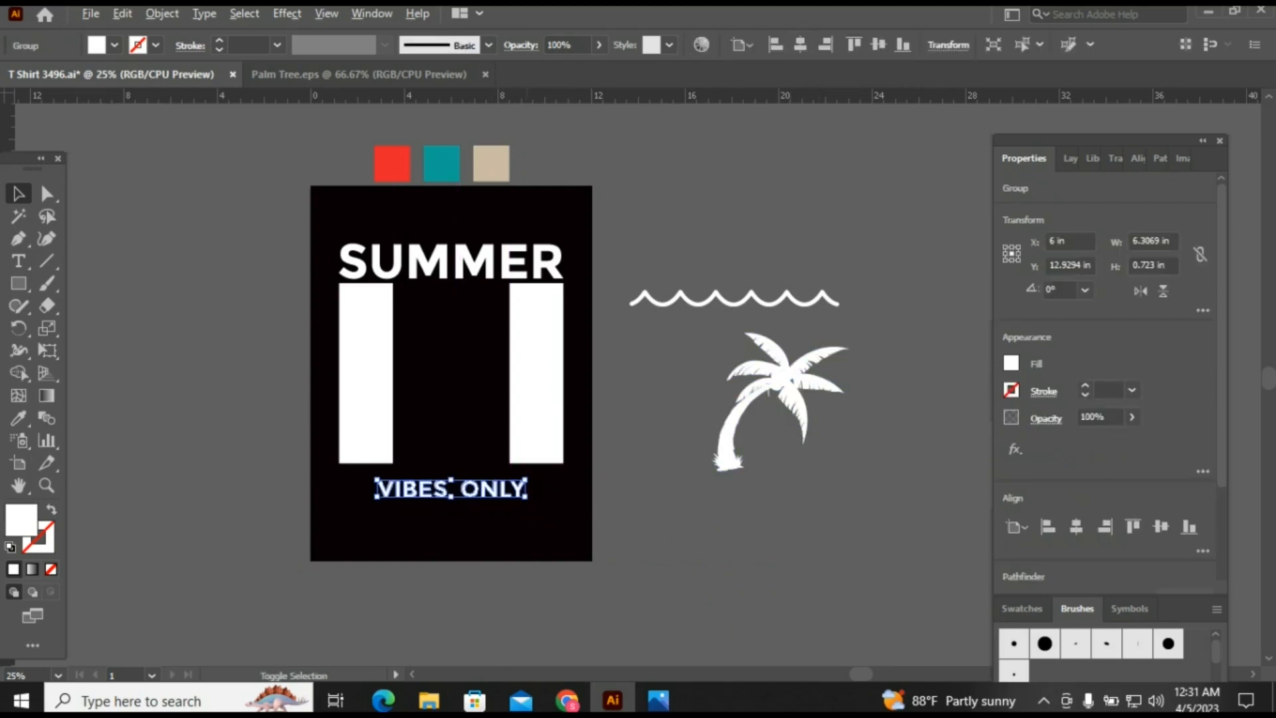
{"action": "left_click_drag", "start_coordinate": [528, 498], "coordinate": [564, 501]}
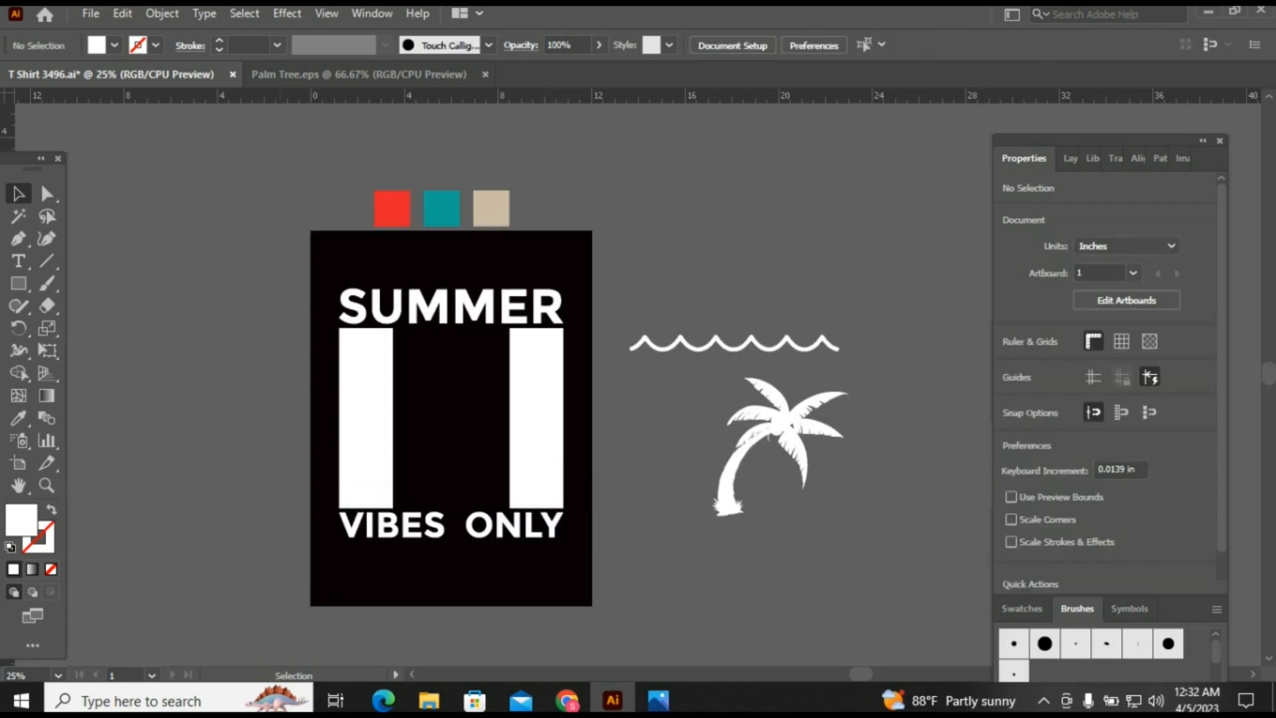
Group the lettering and both bars and turn them into a single compound path
{"action": "left_click_drag", "start_coordinate": [281, 268], "coordinate": [591, 567]}
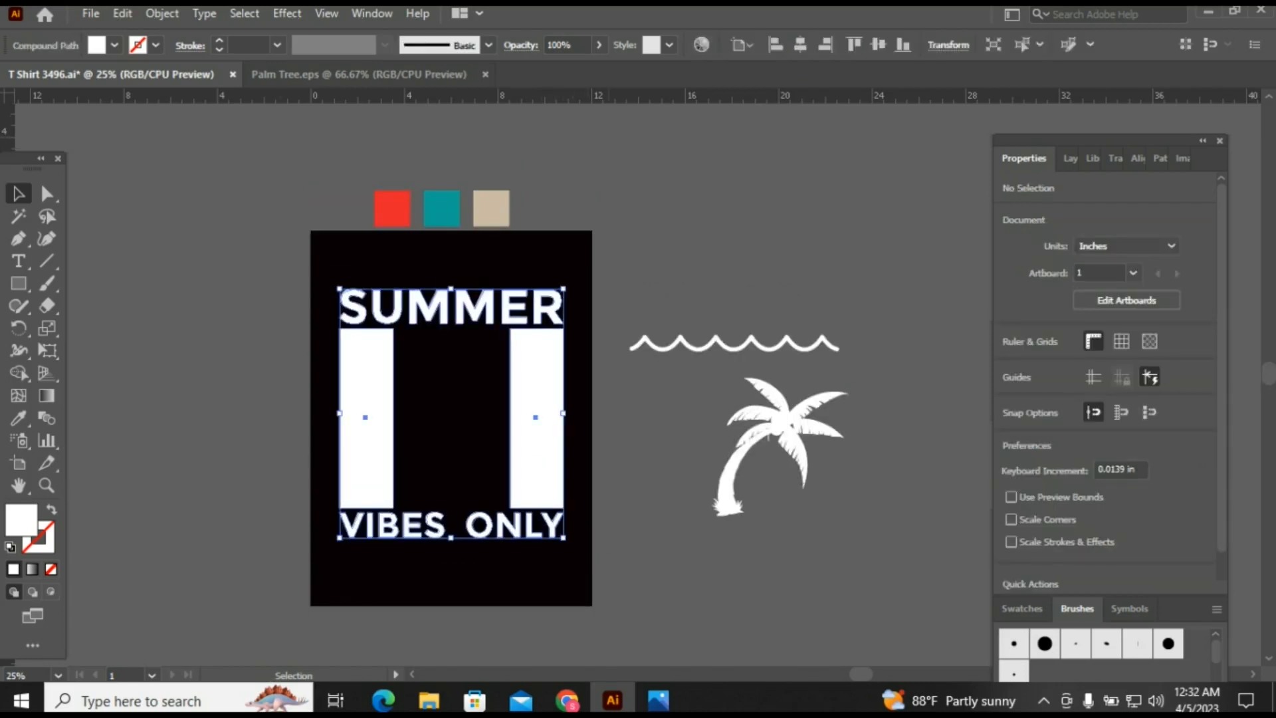
{"action": "key", "text": "ctrl+g"}
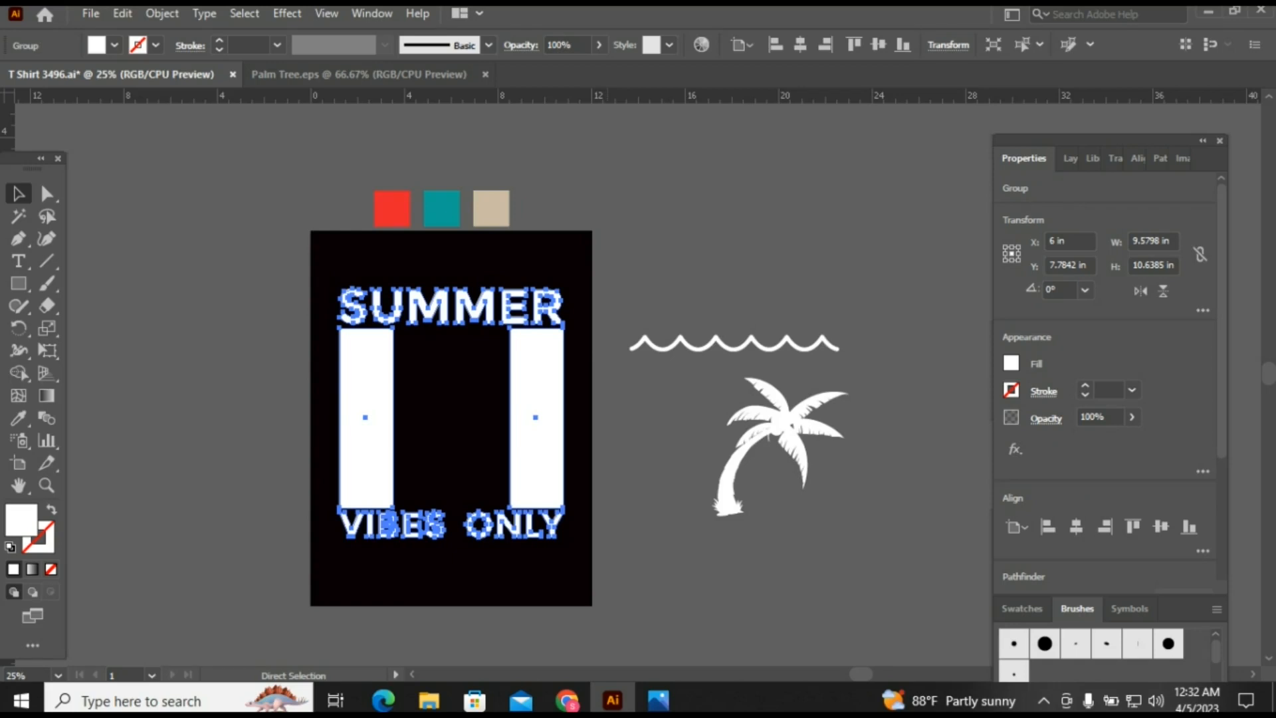
{"action": "key", "text": "ctrl+8"}
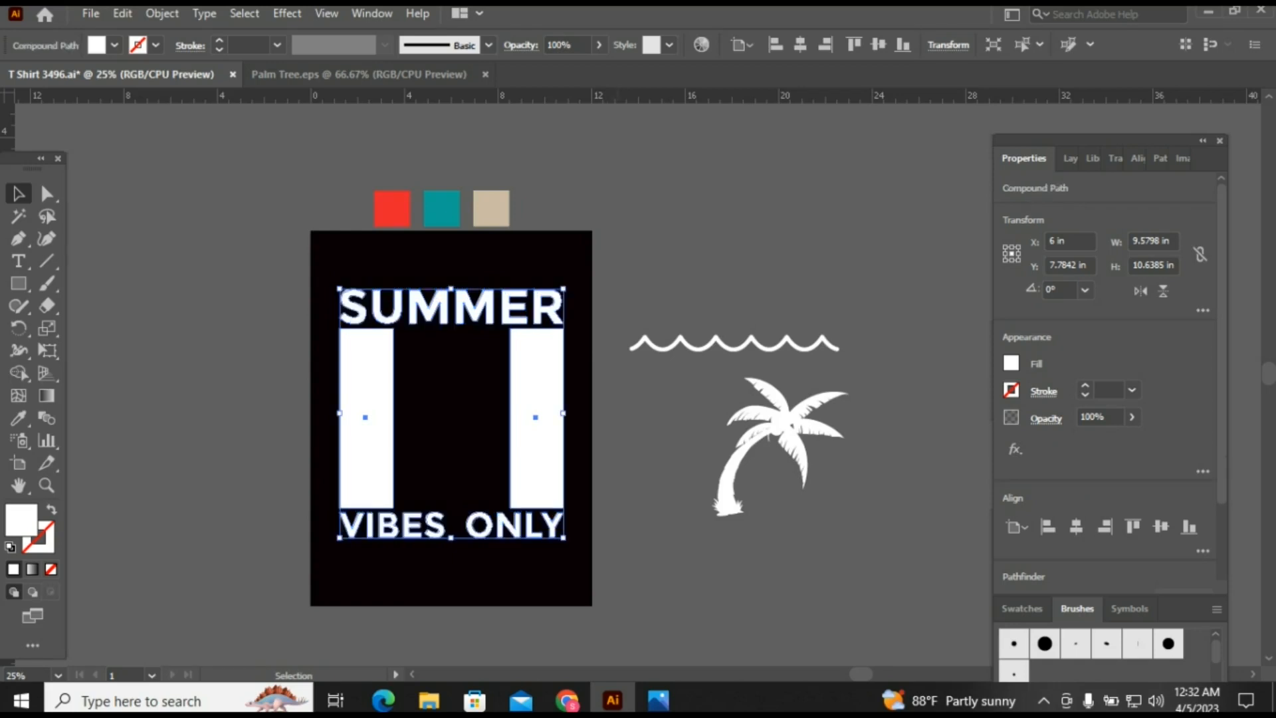
{"action": "key", "text": "ctrl+shift+a"}
Draw a thin white vertical rectangle about 0.12 in wide and 16.76 in tall beside the artboard
{"action": "key", "text": "m"}
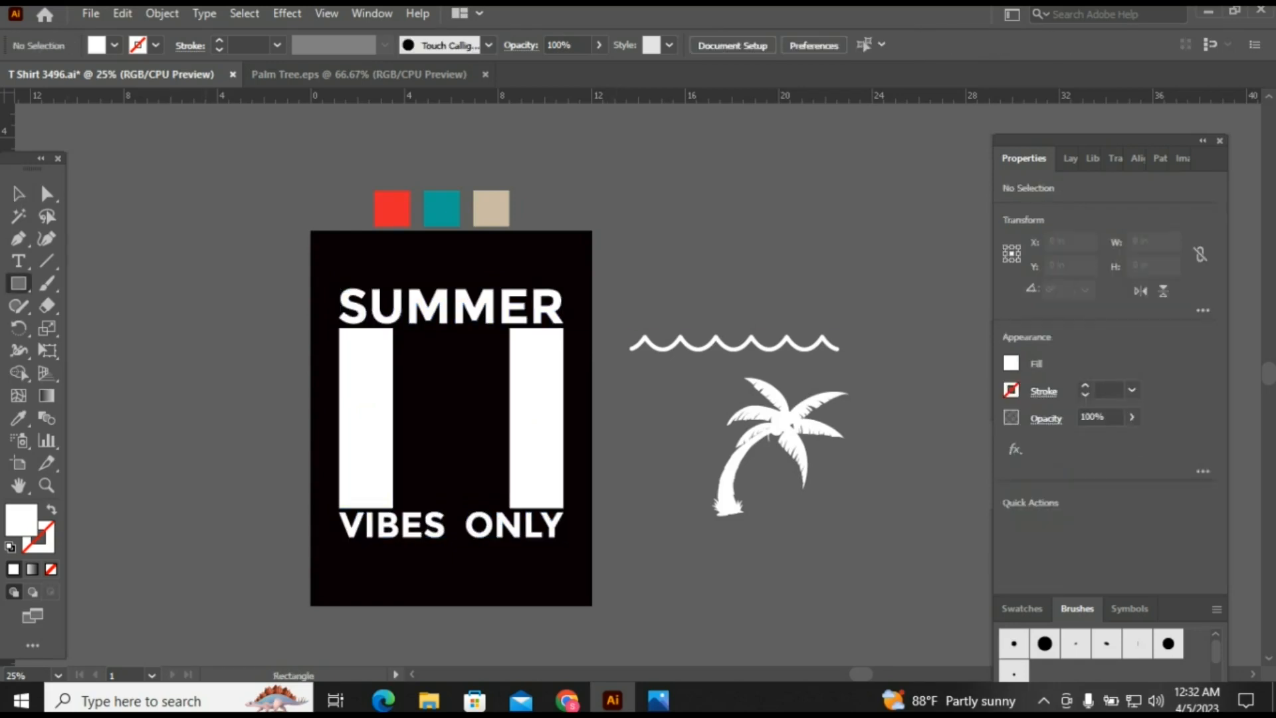
{"action": "left_click_drag", "start_coordinate": [223, 238], "coordinate": [222, 630]}
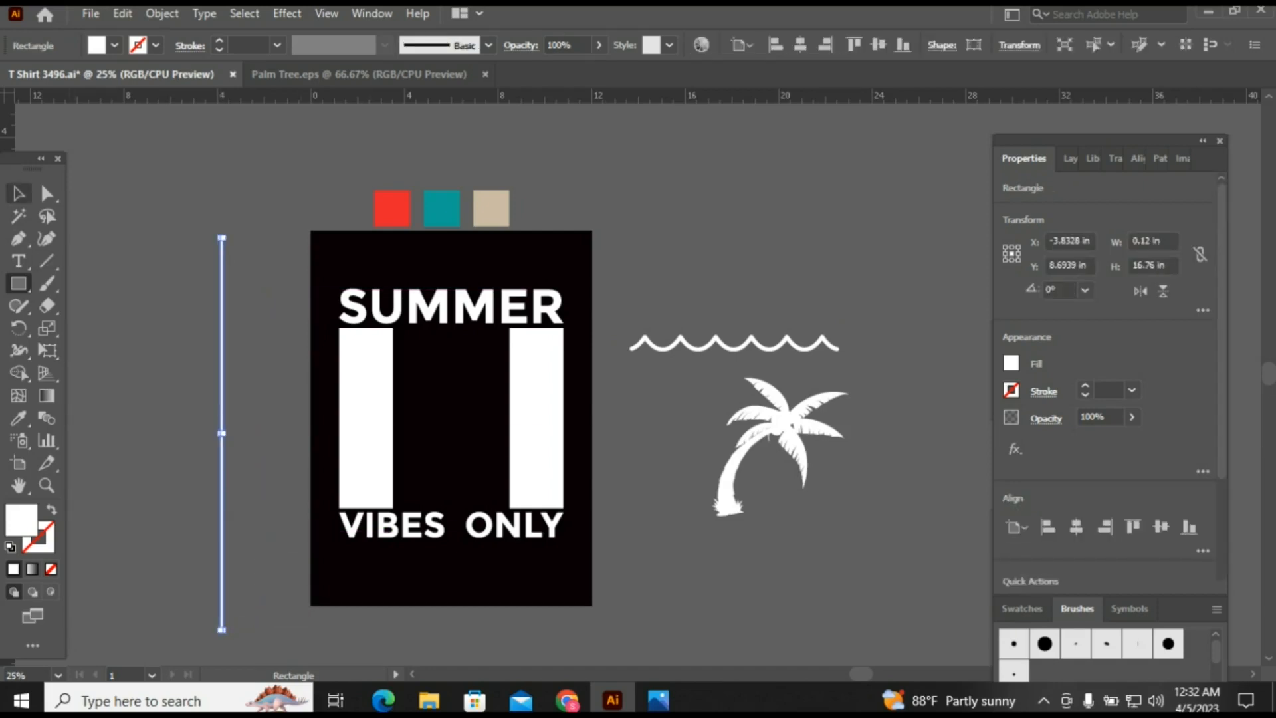
{"action": "key", "text": "v"}
{"action": "key", "text": "a"}
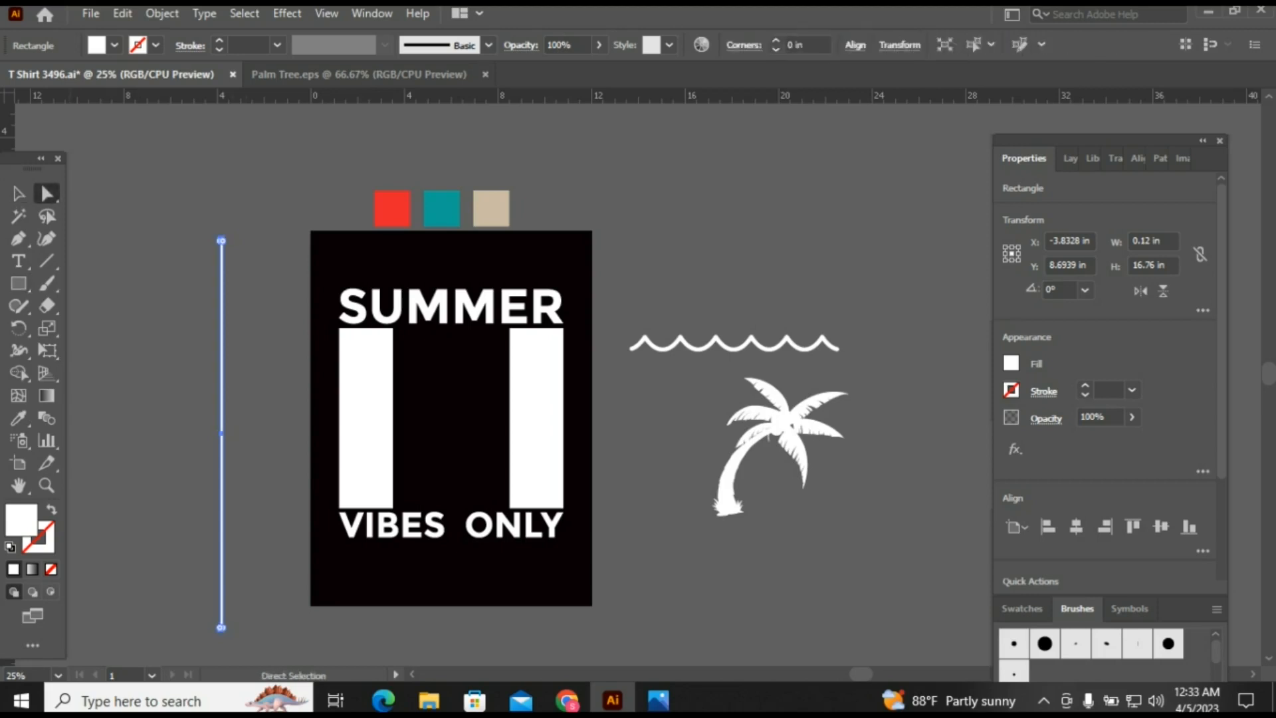
{"action": "key", "text": "v"}
{"action": "key", "text": "ctrl+shift+a"}
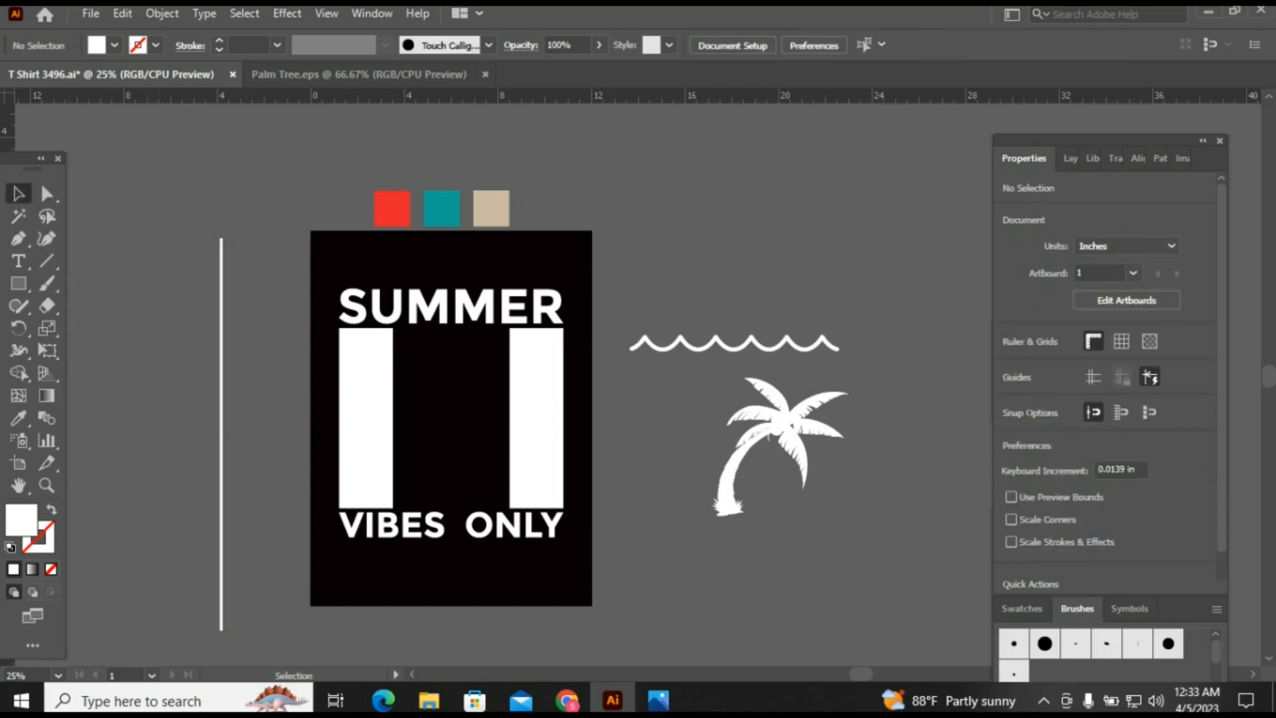
Position the thin vertical strip along the left bar's inner edge and a copy of it along the right bar's inner edge
{"action": "scroll", "coordinate": [452, 386], "scroll_direction": "down", "scroll_amount": 1}
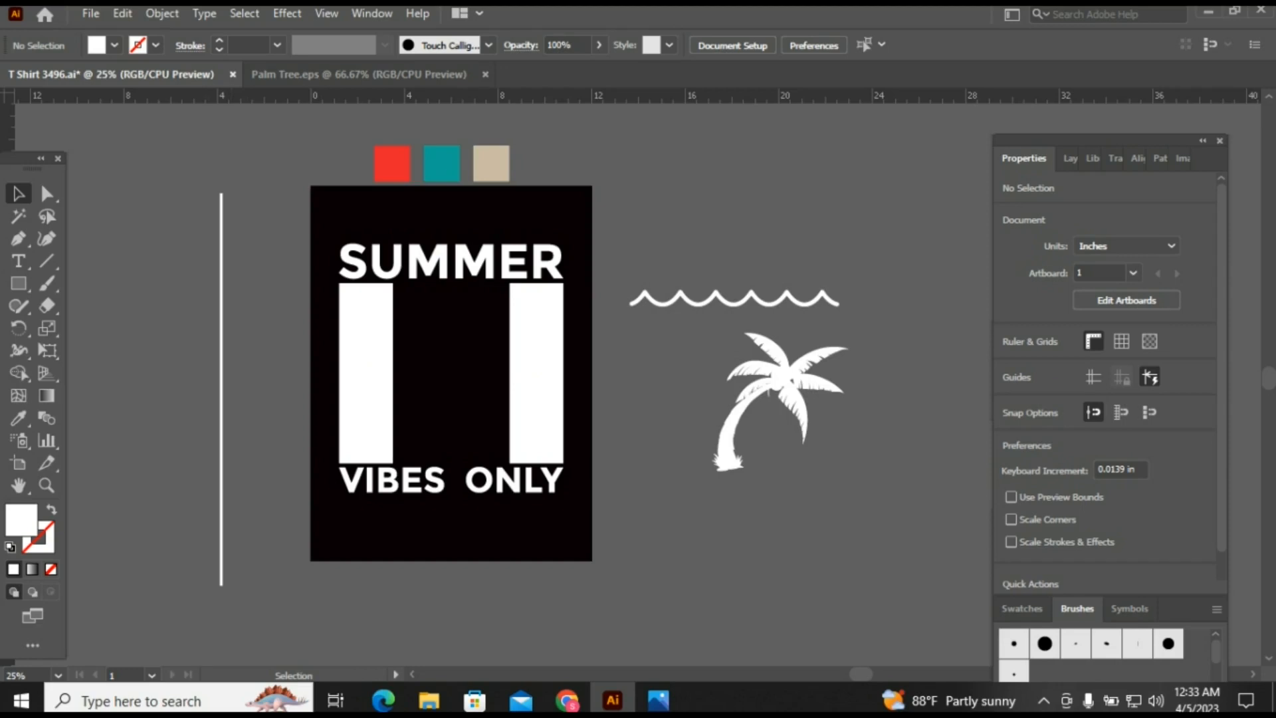
{"action": "left_click_drag", "start_coordinate": [222, 570], "coordinate": [508, 573]}
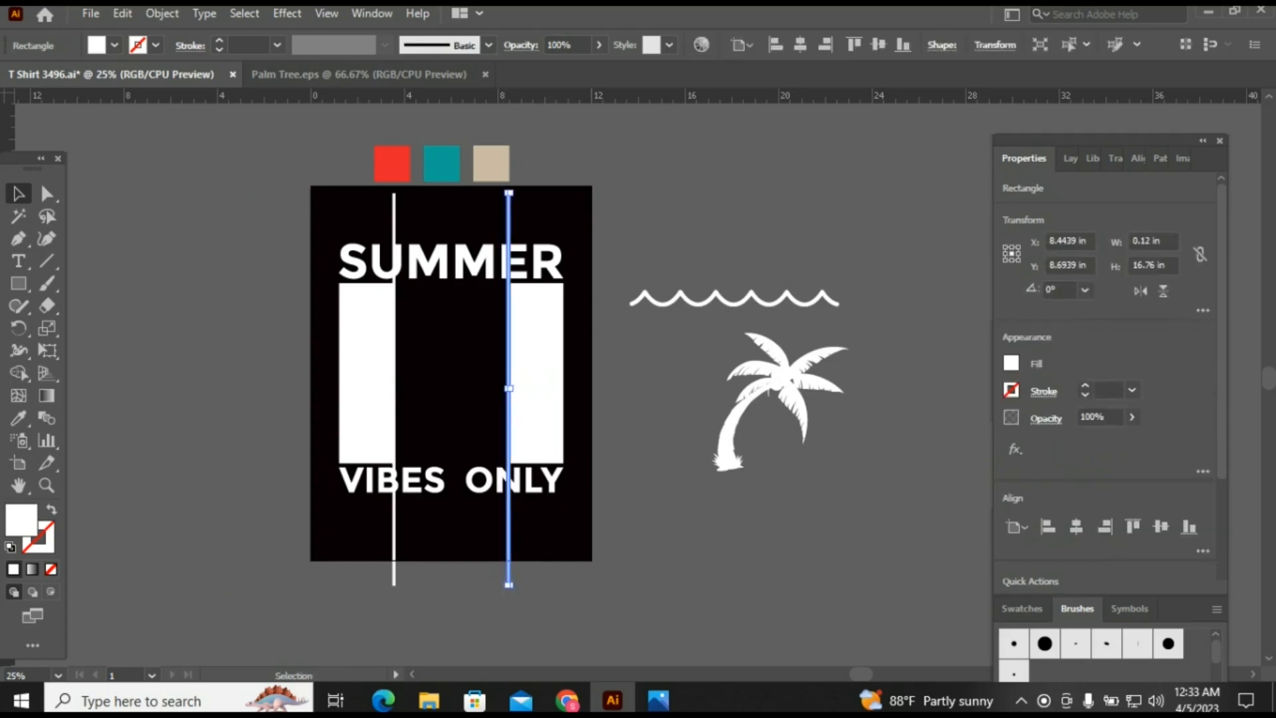
{"action": "key", "text": "ctrl+shift+a"}
{"action": "scroll", "coordinate": [253, 193], "scroll_direction": "up", "scroll_amount": 1}
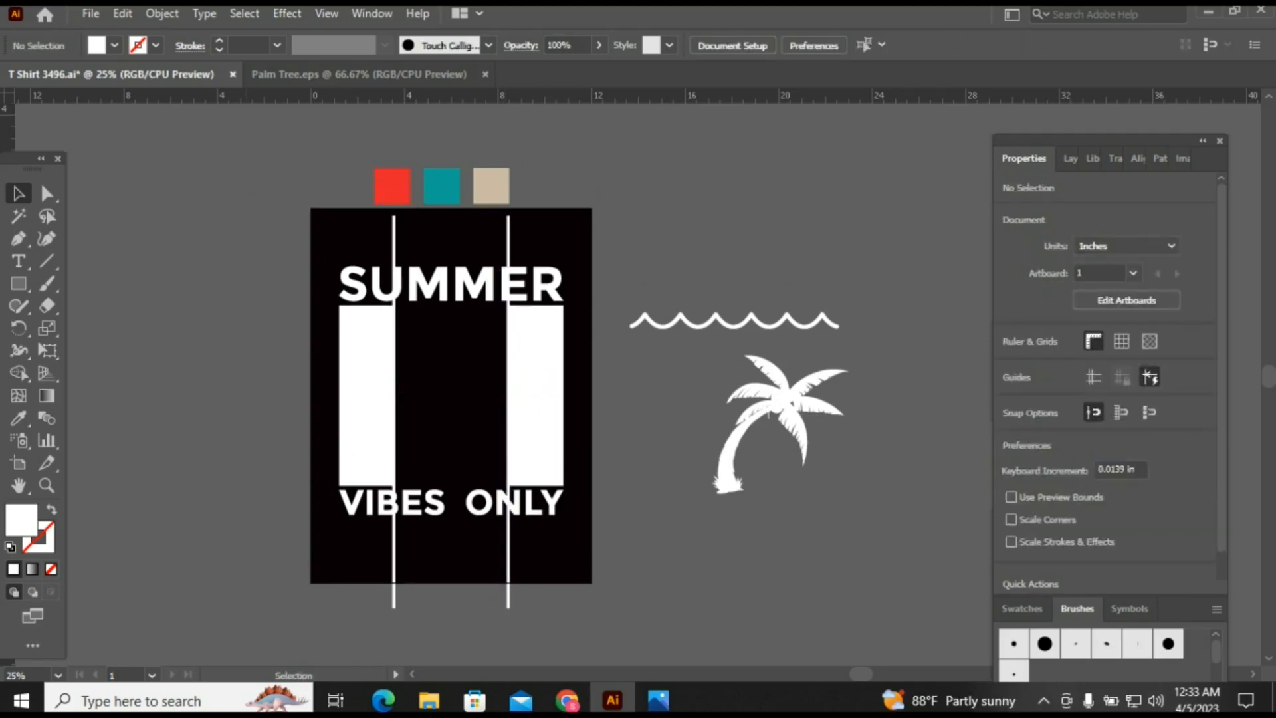
Cut the two thin vertical strips out of the lettering and bars with Minus Front, and ungroup the resulting pieces
{"action": "left_click_drag", "start_coordinate": [248, 257], "coordinate": [575, 579]}
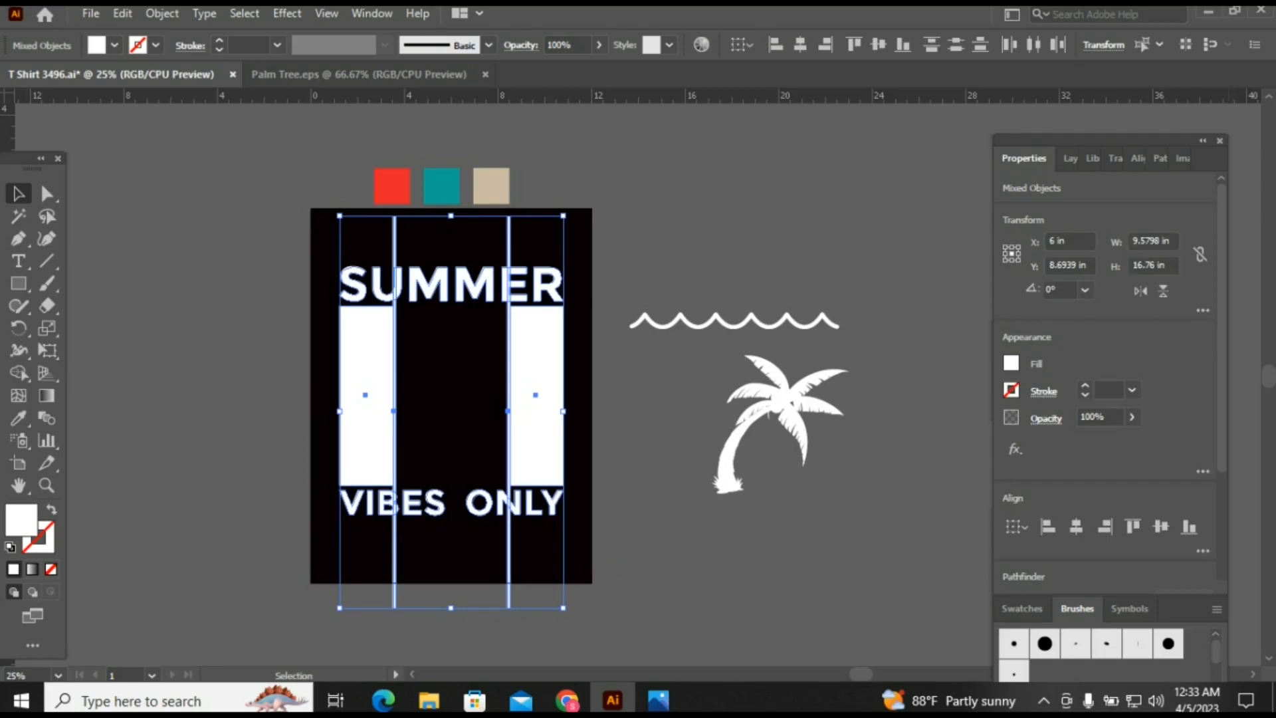
{"action": "left_click", "coordinate": [1160, 157]}
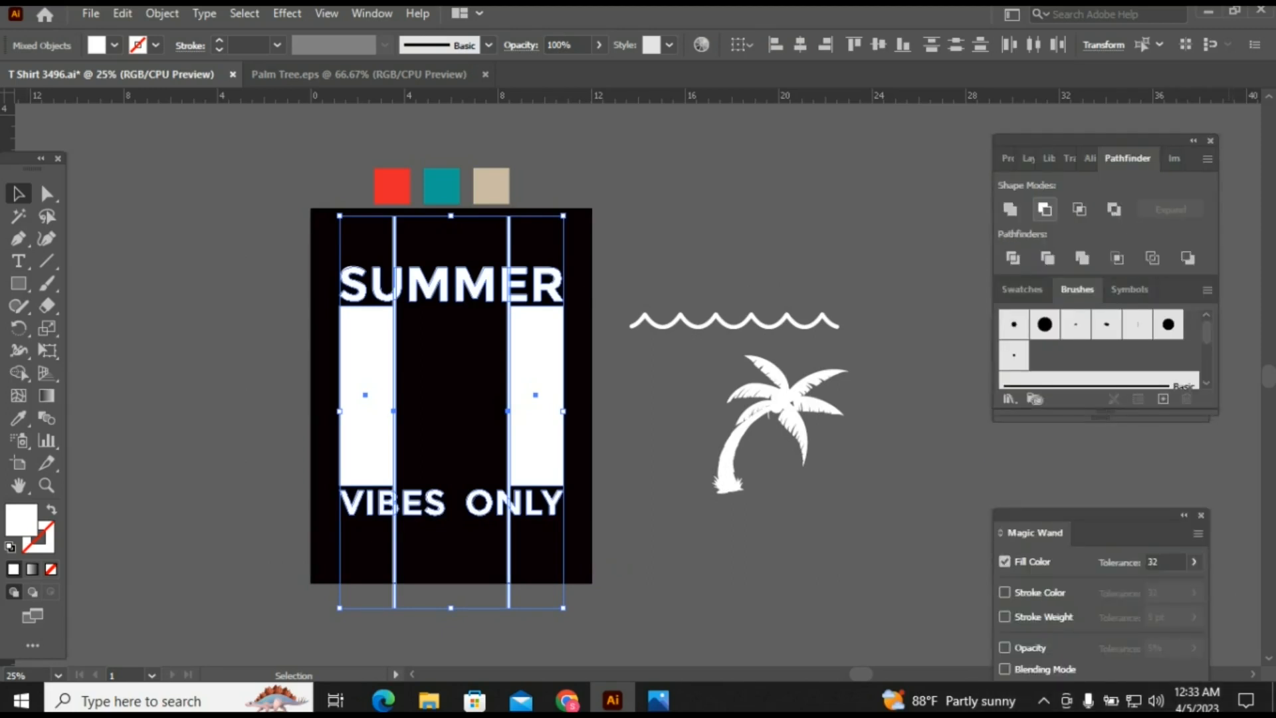
{"action": "left_click", "coordinate": [1045, 210]}
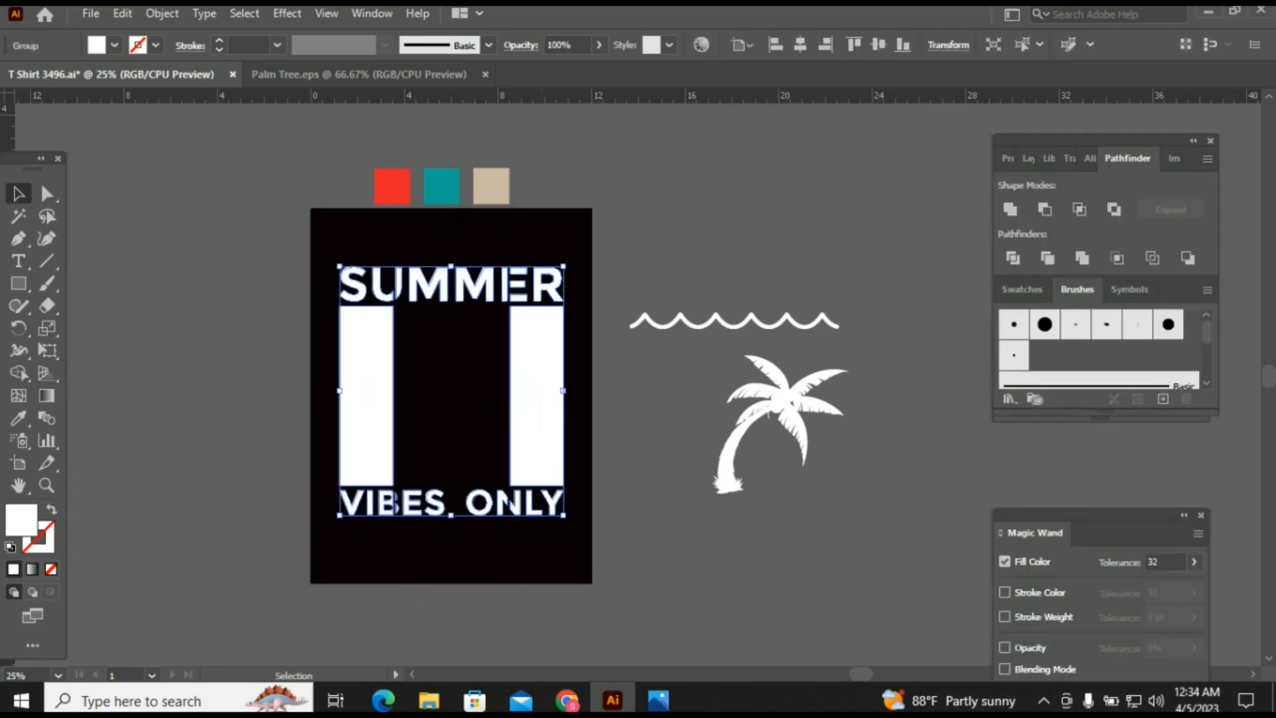
{"action": "right_click", "coordinate": [543, 437]}
{"action": "left_click", "coordinate": [596, 268]}
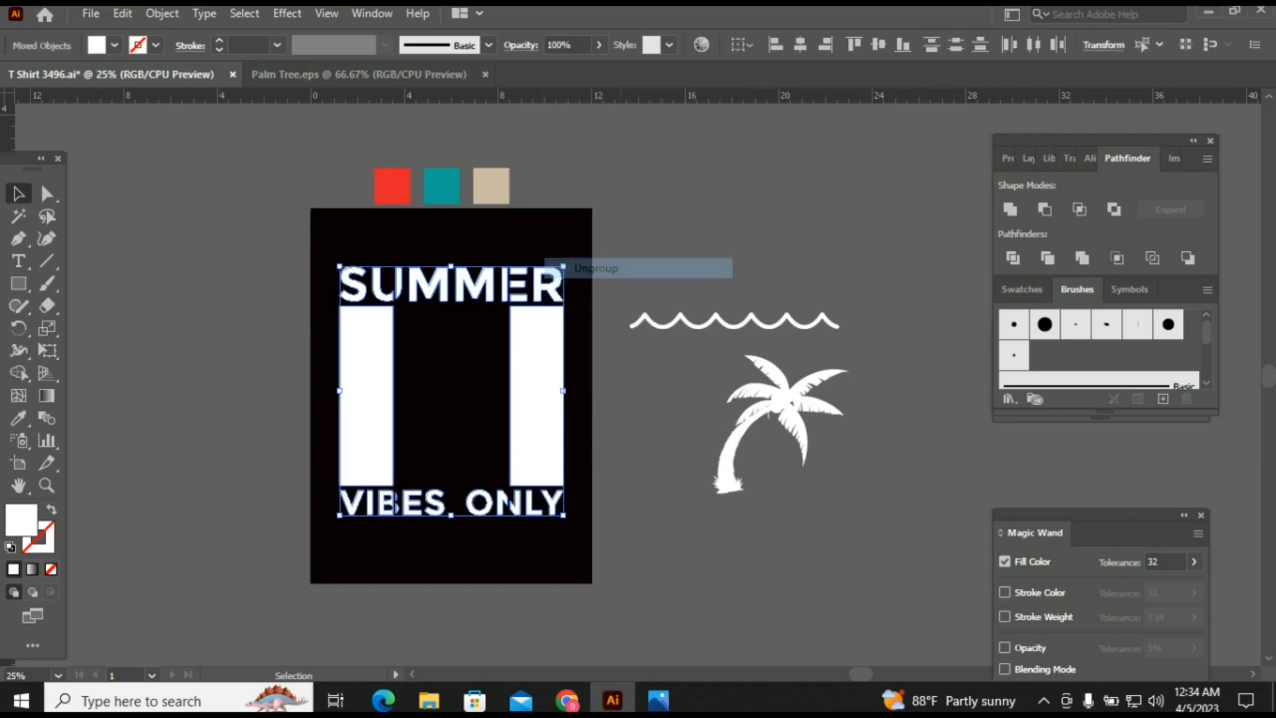
{"action": "key", "text": "ctrl+shift+a"}
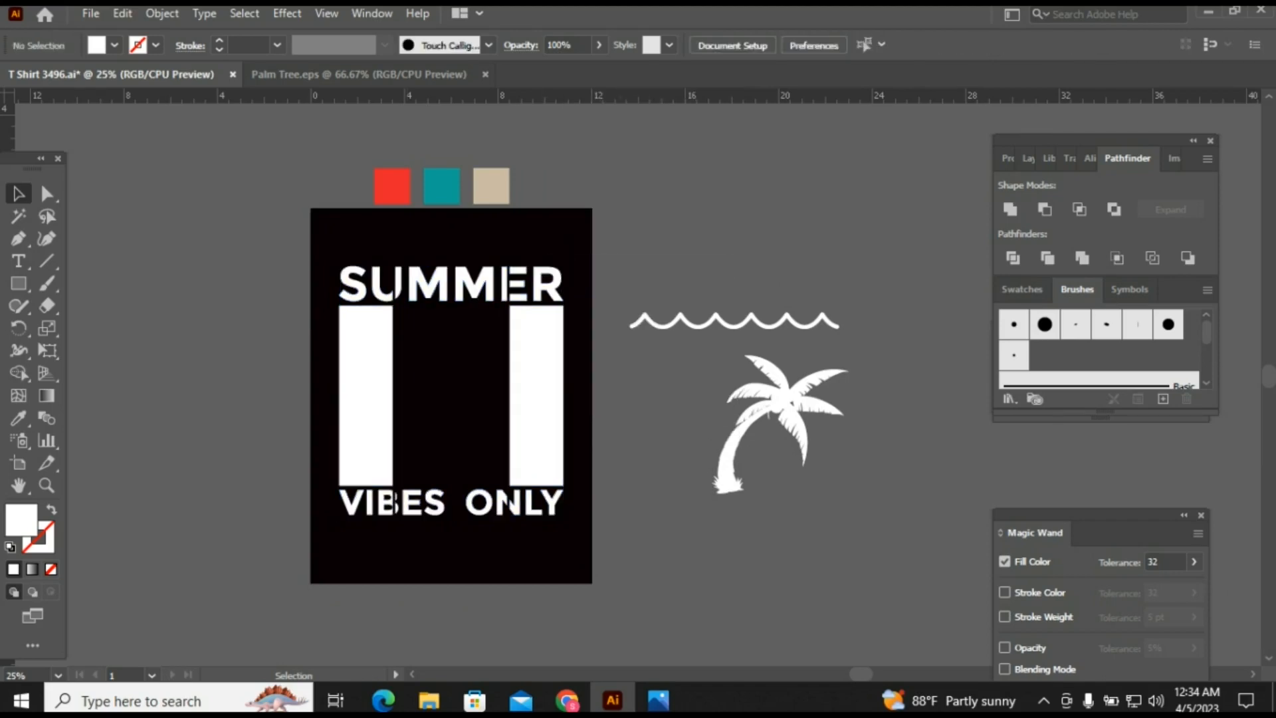
Fill the left bar and the lettering pieces above and below it with the red sample colour
{"action": "left_click_drag", "start_coordinate": [259, 240], "coordinate": [387, 590]}
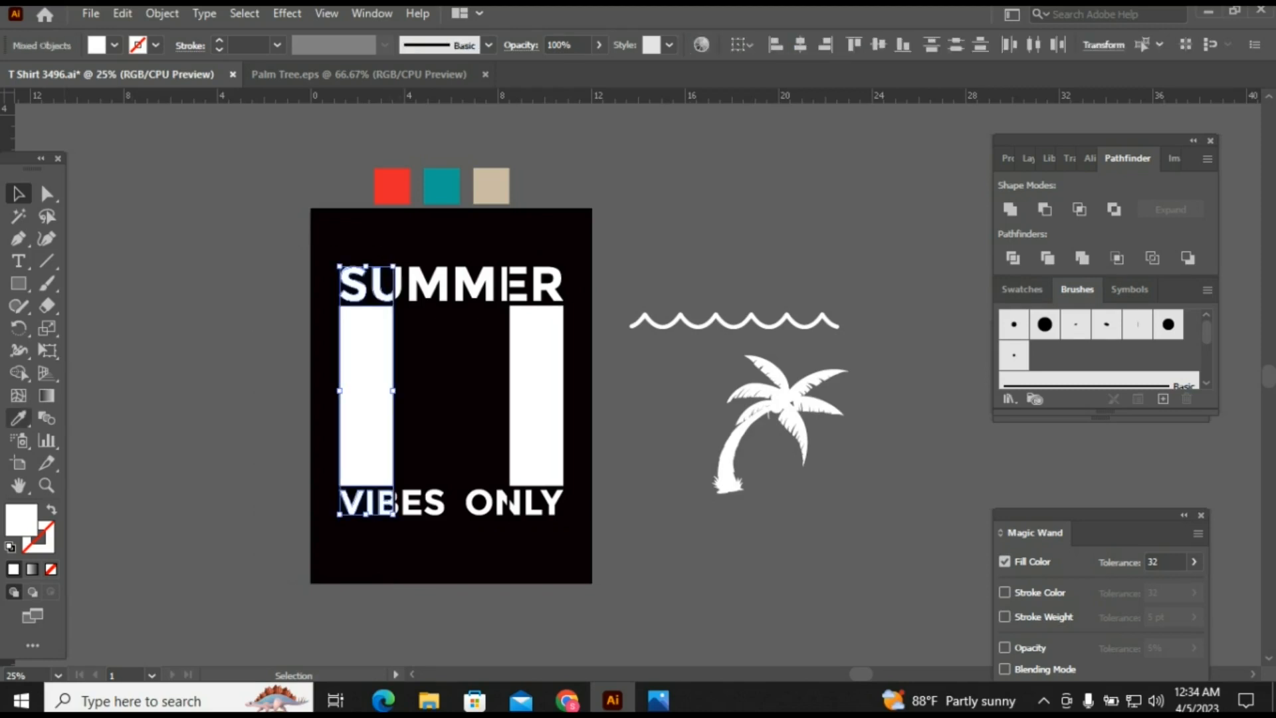
{"action": "left_click", "coordinate": [18, 417]}
{"action": "left_click", "coordinate": [392, 186]}
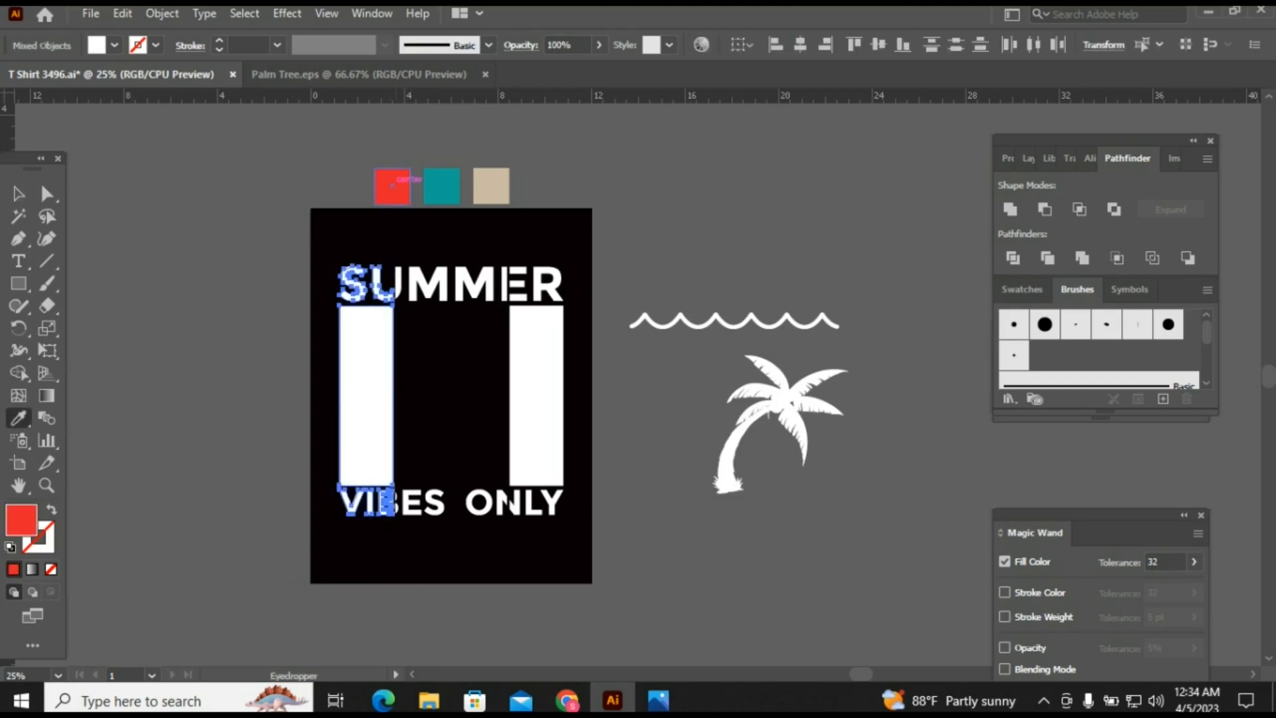
{"action": "left_click", "coordinate": [18, 194]}
{"action": "key", "text": "ctrl+shift+a"}
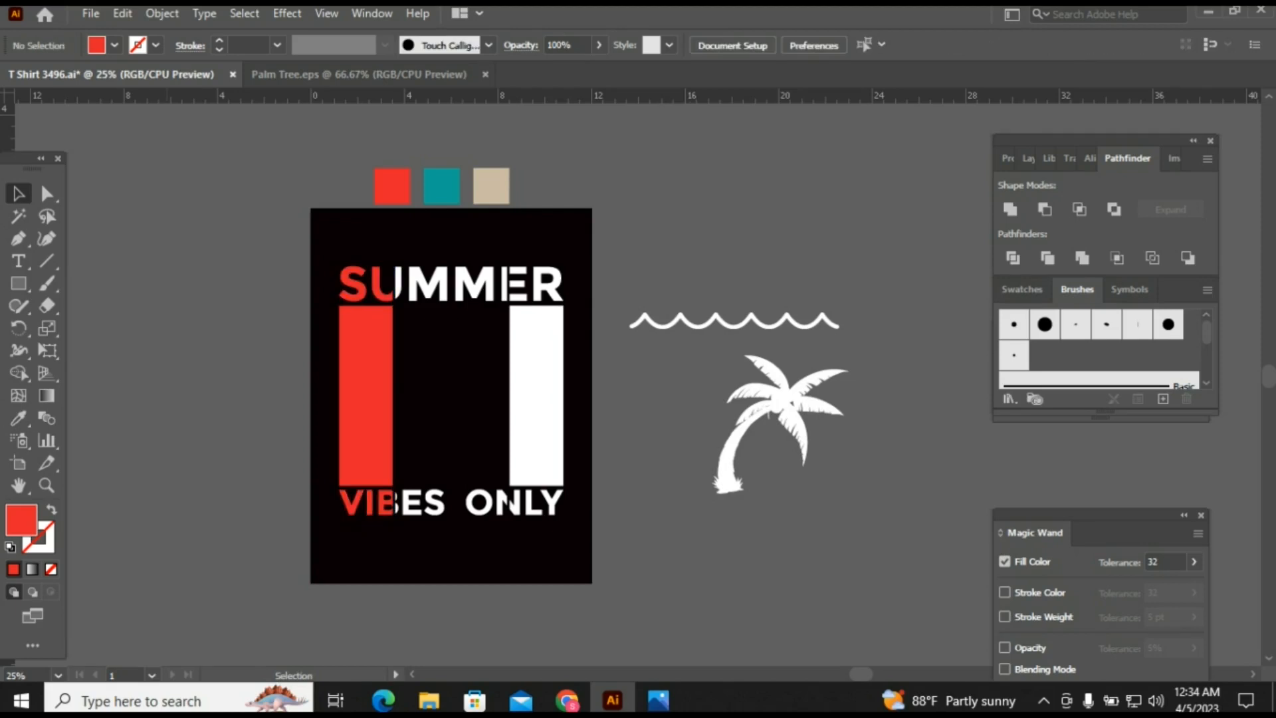
Fill the right bar and the lettering pieces above and below it with the beige sample colour
{"action": "left_click_drag", "start_coordinate": [517, 247], "coordinate": [612, 548]}
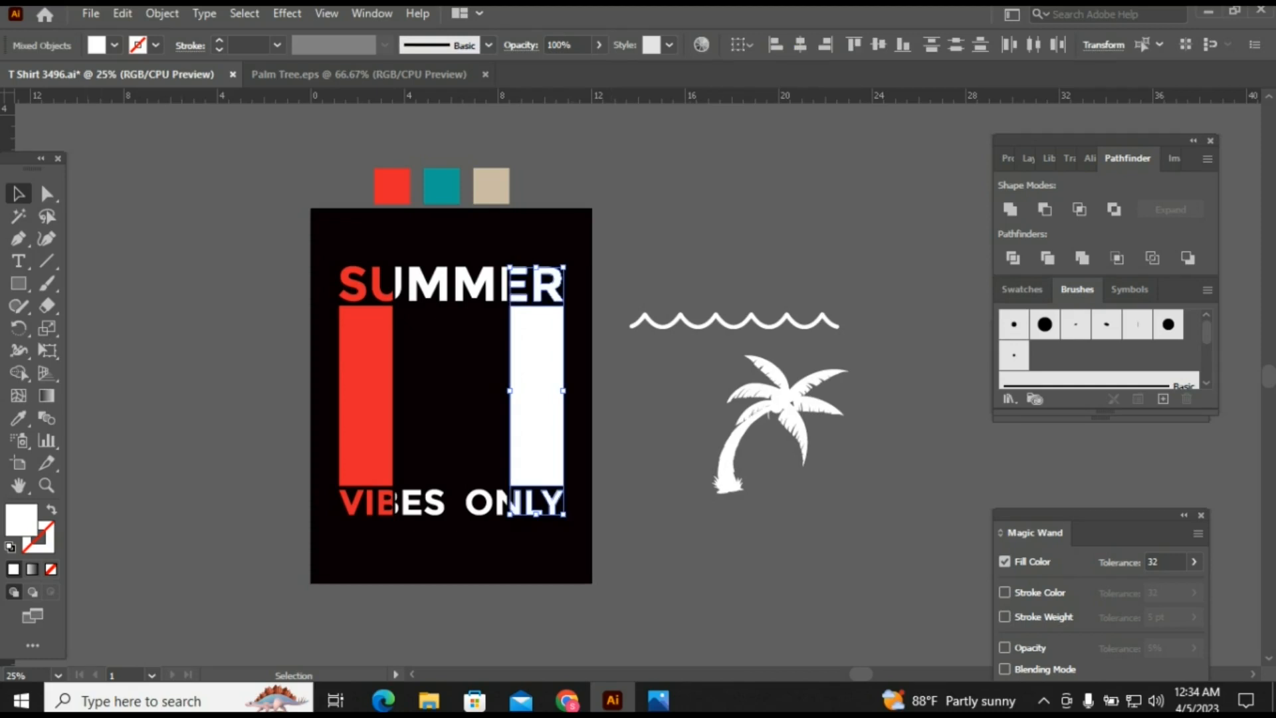
{"action": "key", "text": "i"}
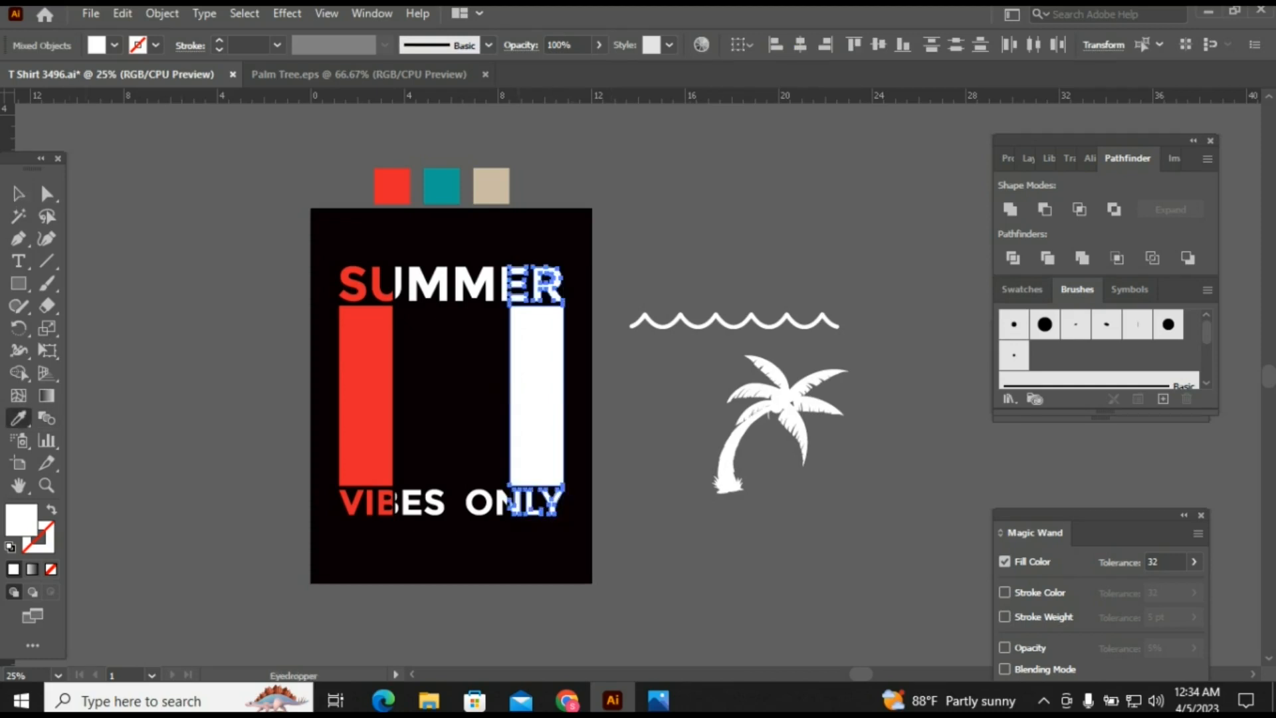
{"action": "left_click", "coordinate": [491, 185]}
{"action": "key", "text": "v"}
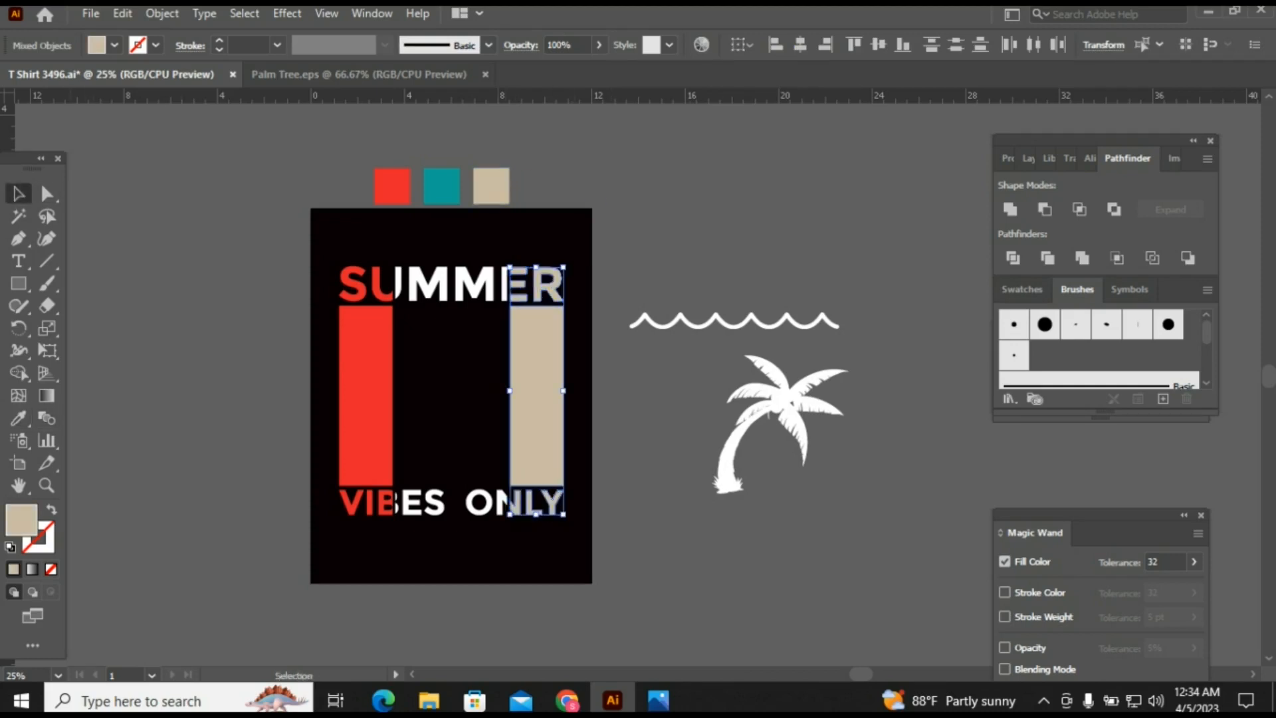
{"action": "key", "text": "ctrl+shift+a"}
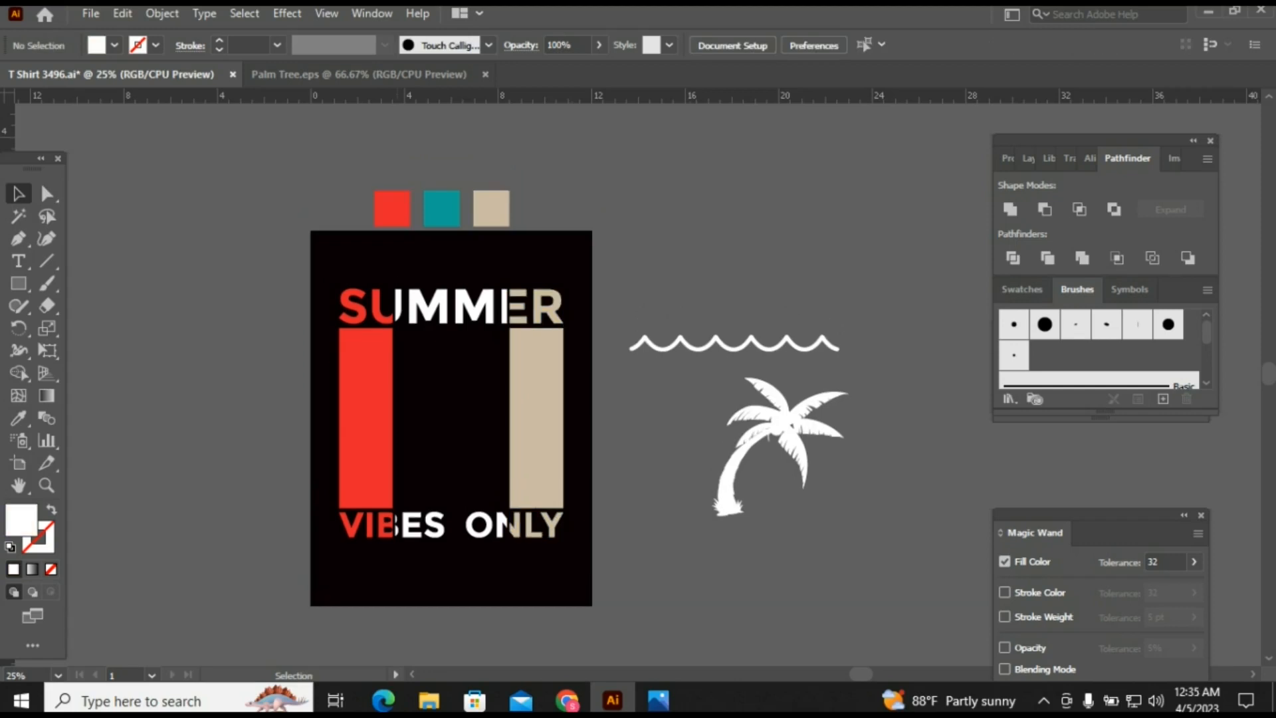
Fill the middle lettering pieces of SUMMER and VIBES ONLY with the teal sample colour
{"action": "left_click_drag", "start_coordinate": [396, 272], "coordinate": [504, 587]}
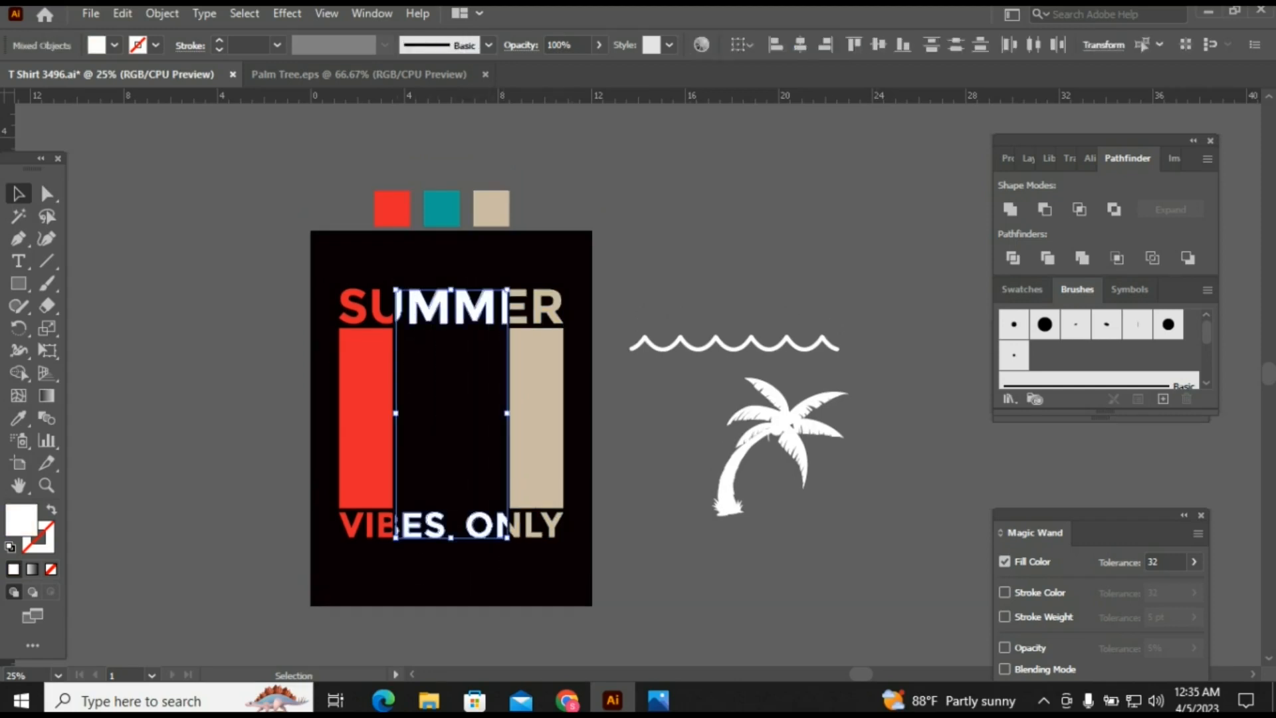
{"action": "left_click", "coordinate": [19, 417]}
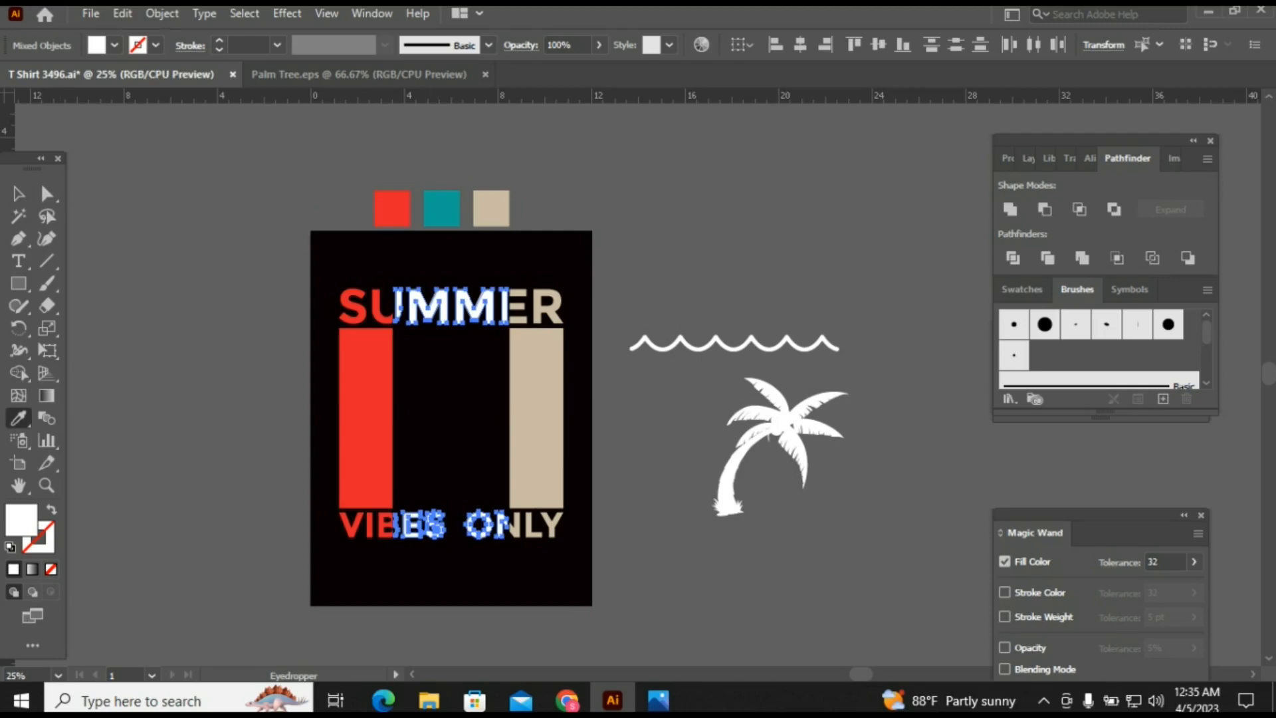
{"action": "left_click", "coordinate": [441, 208]}
{"action": "left_click", "coordinate": [18, 194]}
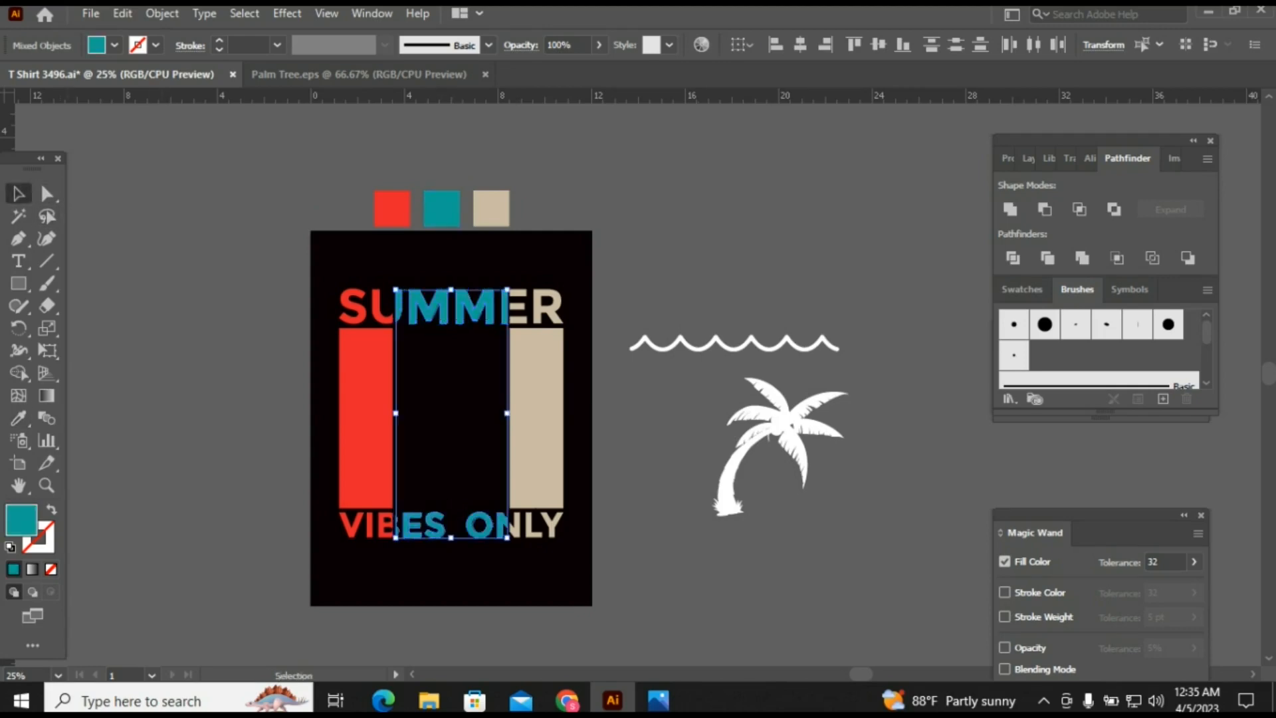
Delete the red, teal and beige colour sample squares above the artboard
{"action": "left_click", "coordinate": [162, 193]}
{"action": "left_click_drag", "start_coordinate": [291, 169], "coordinate": [700, 242]}
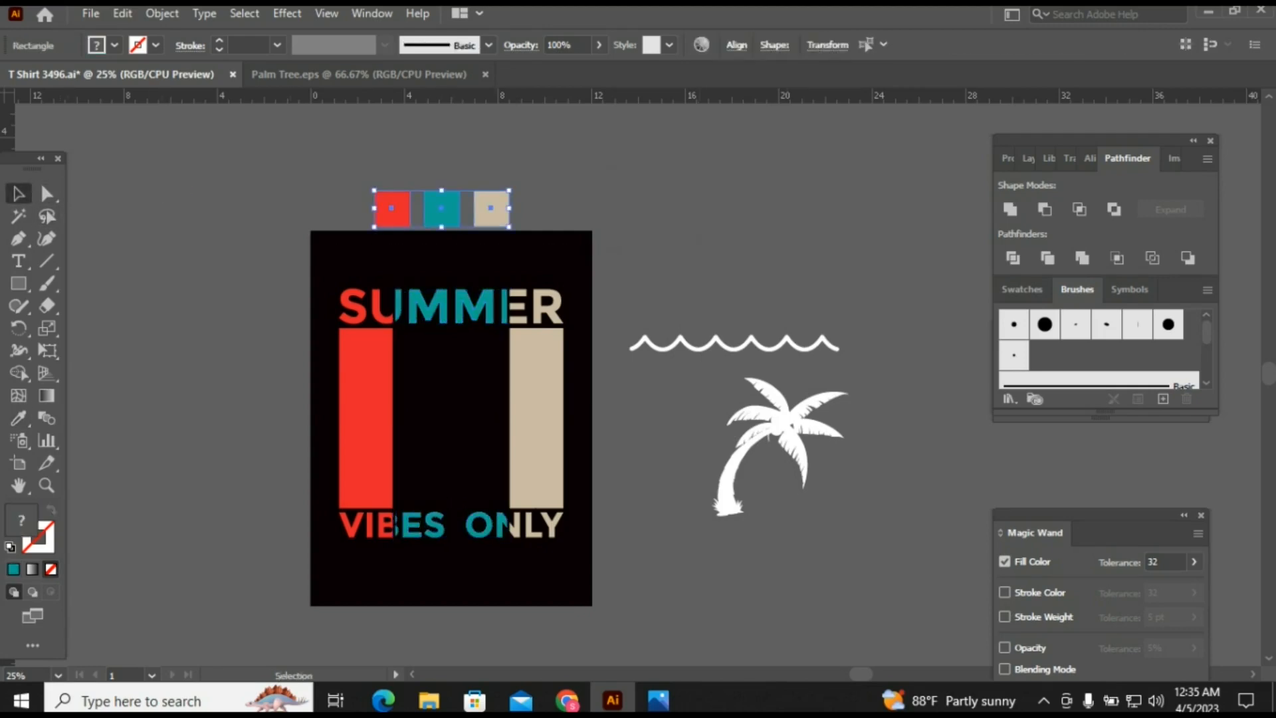
{"action": "key", "text": "Delete"}
Move the white wave line to the empty area below the palm tree
{"action": "scroll", "coordinate": [819, 319], "scroll_direction": "down", "scroll_amount": 3}
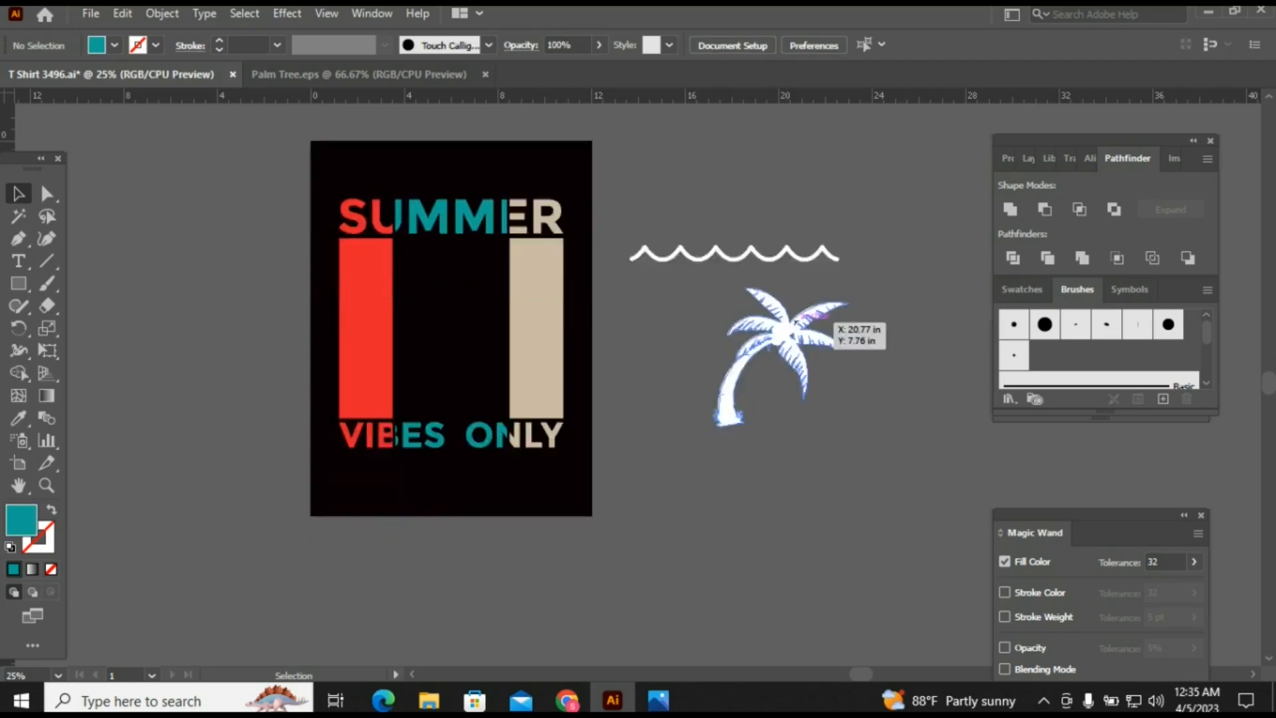
{"action": "left_click_drag", "start_coordinate": [798, 254], "coordinate": [800, 491]}
{"action": "key", "text": "ctrl+shift+a"}
{"action": "scroll", "coordinate": [800, 490], "scroll_direction": "down", "scroll_amount": 1}
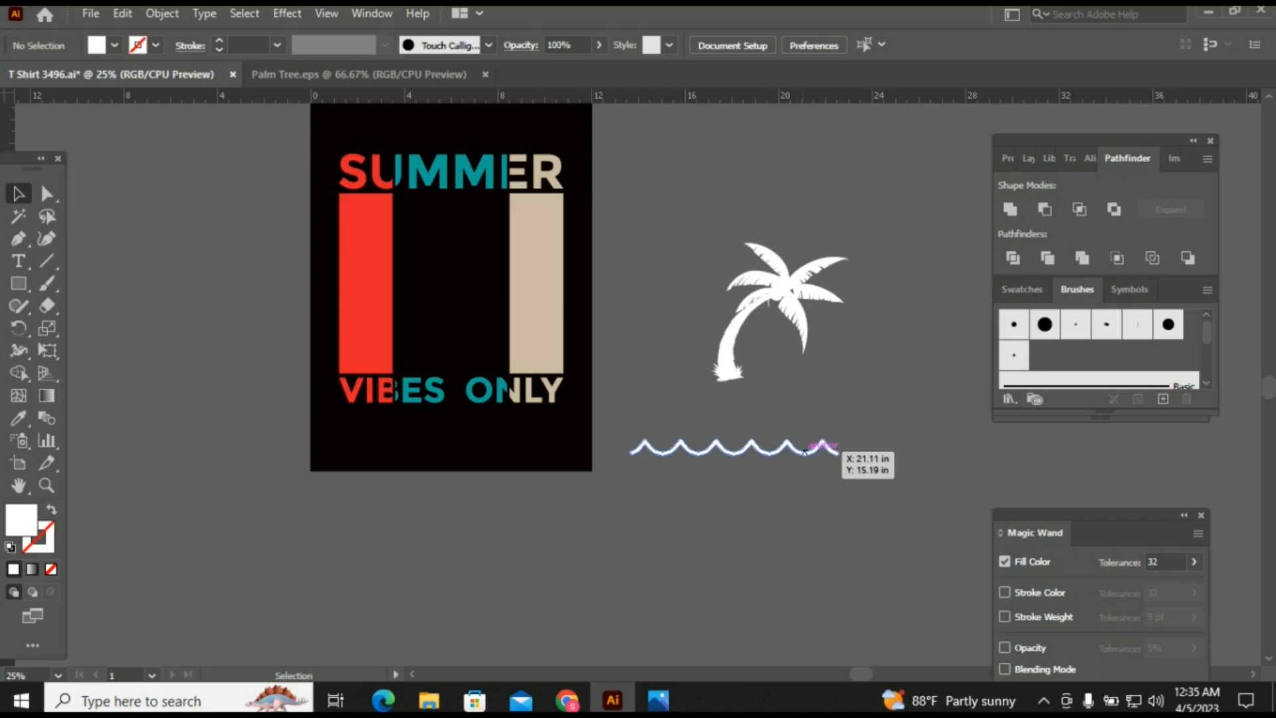
Duplicate the wave line downward at equal spacing into a stack of five rows and group them
{"action": "left_click_drag", "start_coordinate": [805, 452], "coordinate": [735, 469]}
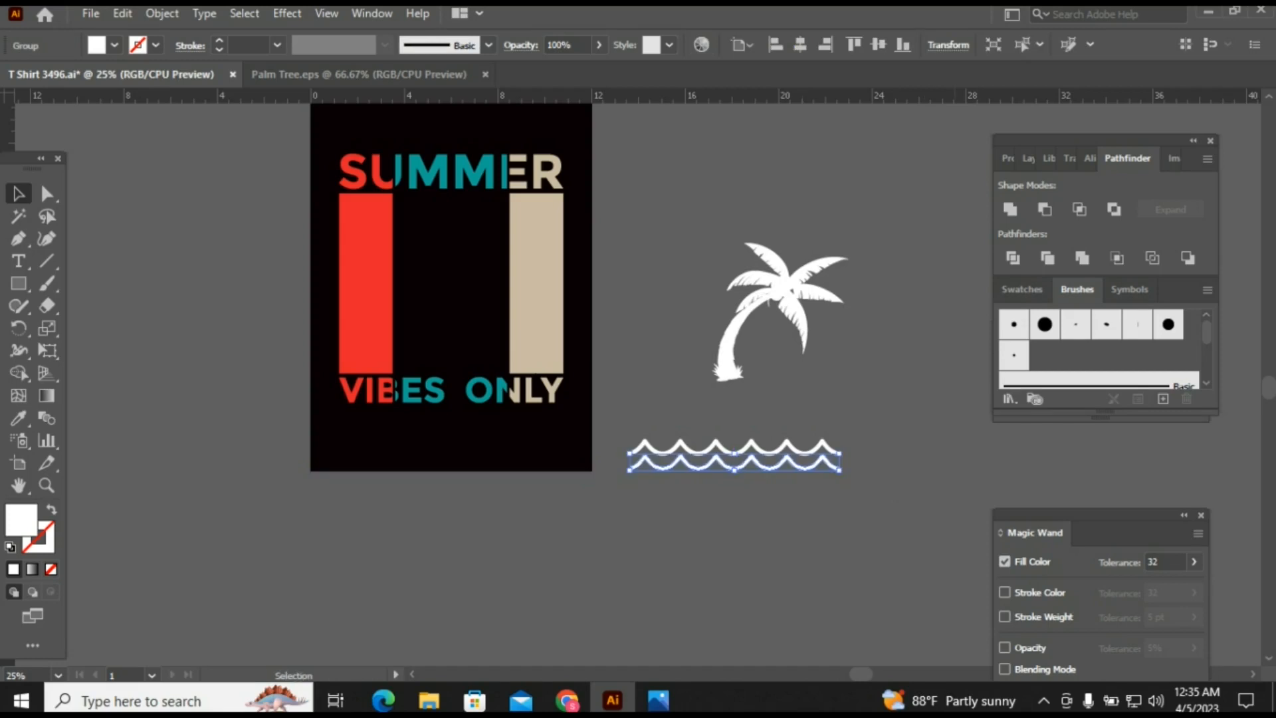
{"action": "key", "text": "ctrl+d"}
{"action": "key", "text": "ctrl+d"}
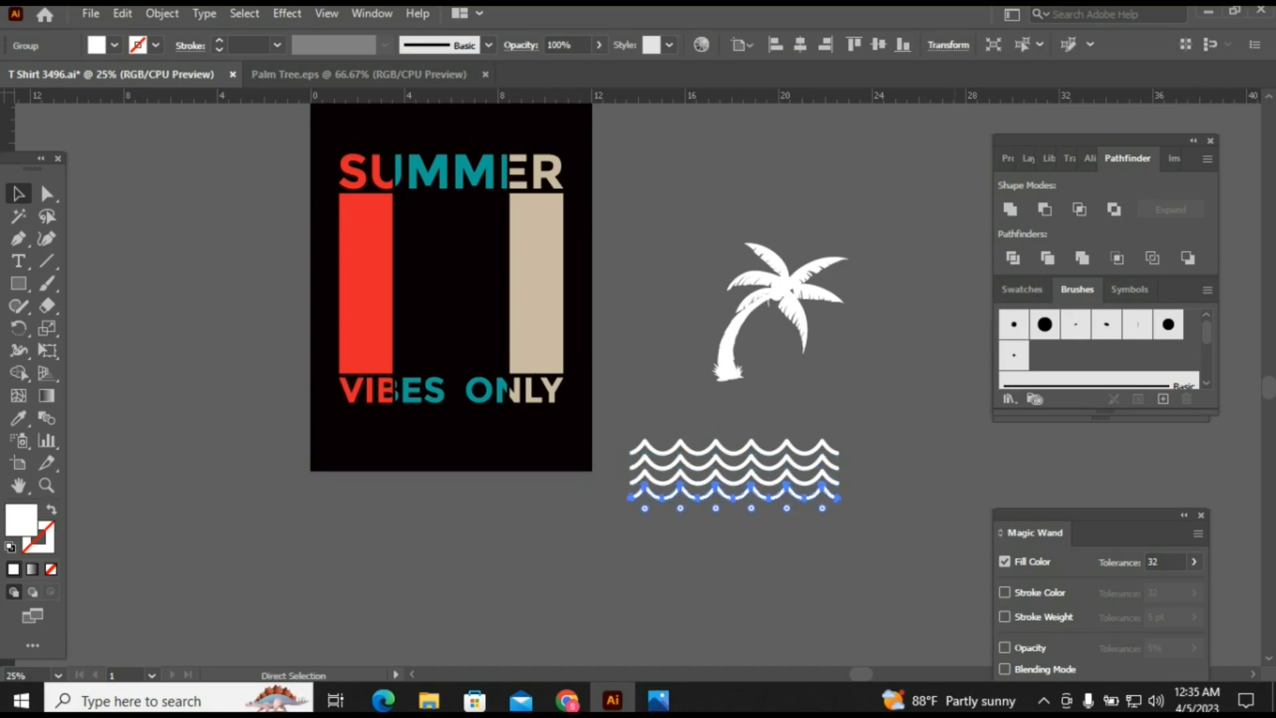
{"action": "key", "text": "ctrl+d"}
{"action": "key", "text": "ctrl+shift+a"}
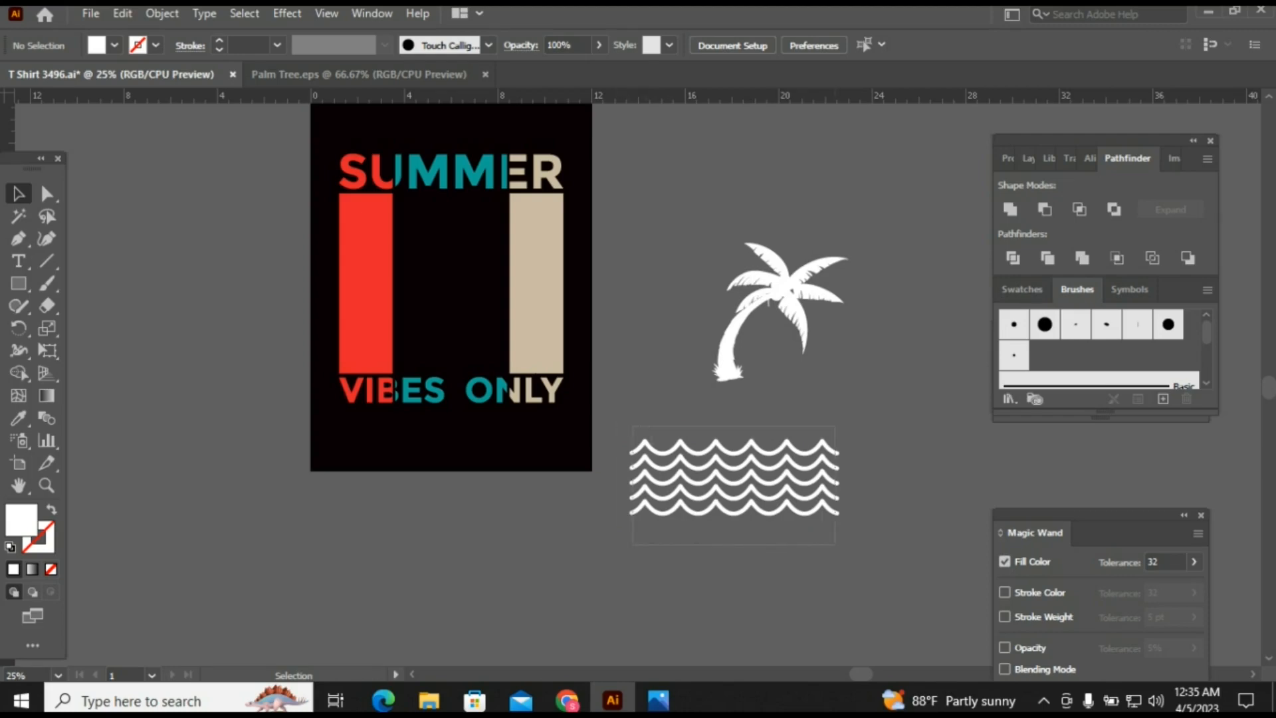
{"action": "left_click_drag", "start_coordinate": [633, 427], "coordinate": [835, 545]}
{"action": "key", "text": "ctrl+g"}
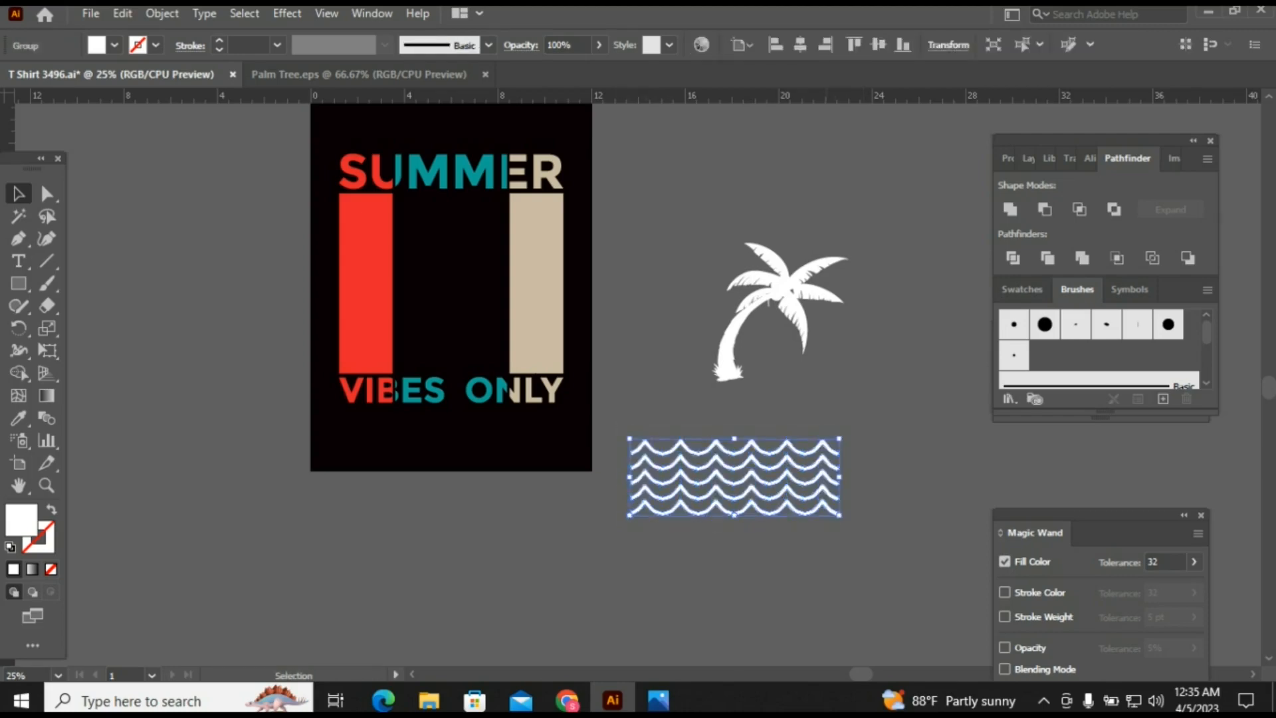
{"action": "key", "text": "ctrl+shift+a"}
Place the wave group behind the bars just above VIBES ONLY and center it horizontally on the artboard
{"action": "left_click_drag", "start_coordinate": [838, 477], "coordinate": [556, 333]}
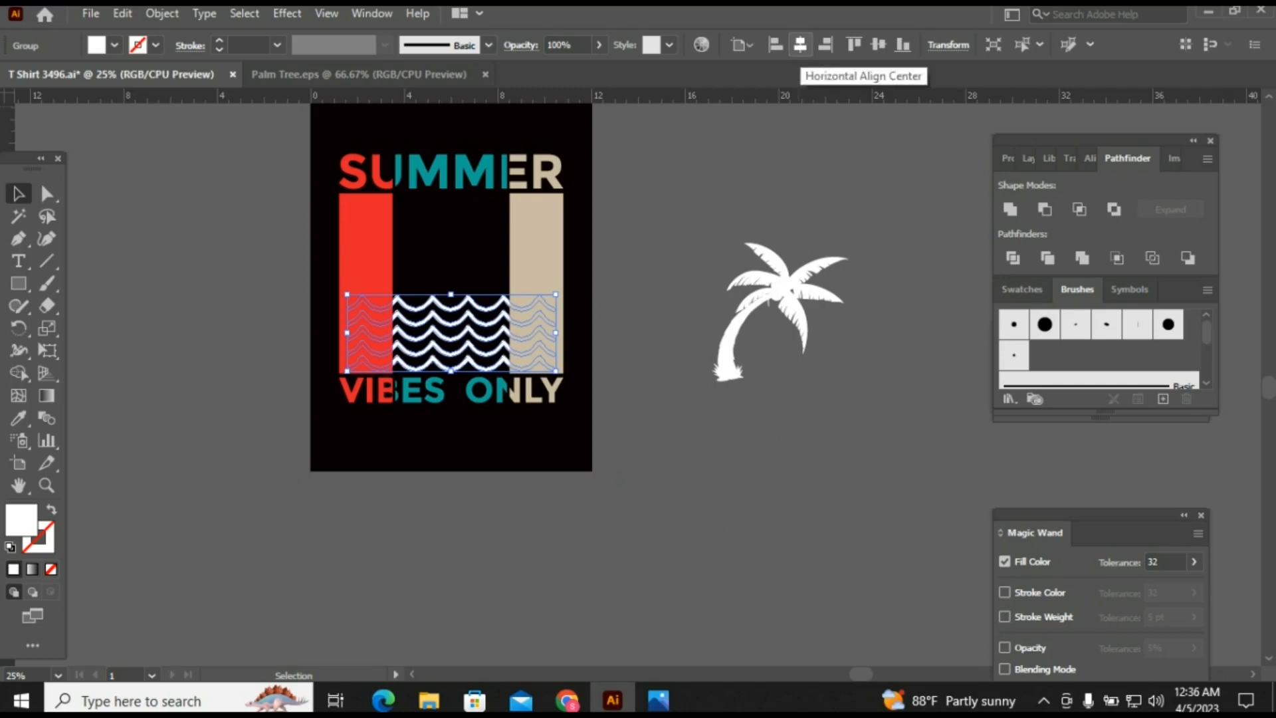
{"action": "left_click", "coordinate": [801, 45]}
{"action": "key", "text": "ctrl+shift+a"}
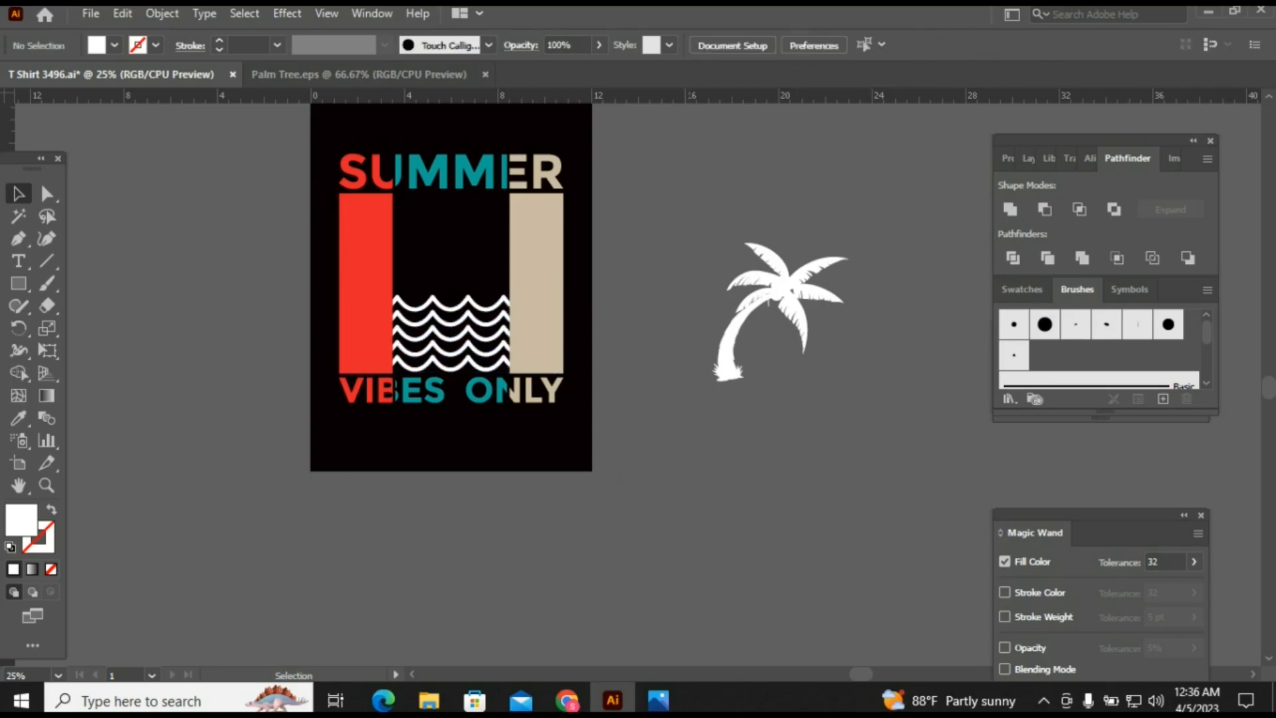
Fill the wave group with the teal colour sampled from the VIBES ONLY lettering
{"action": "scroll", "coordinate": [665, 300], "scroll_direction": "up", "scroll_amount": 2}
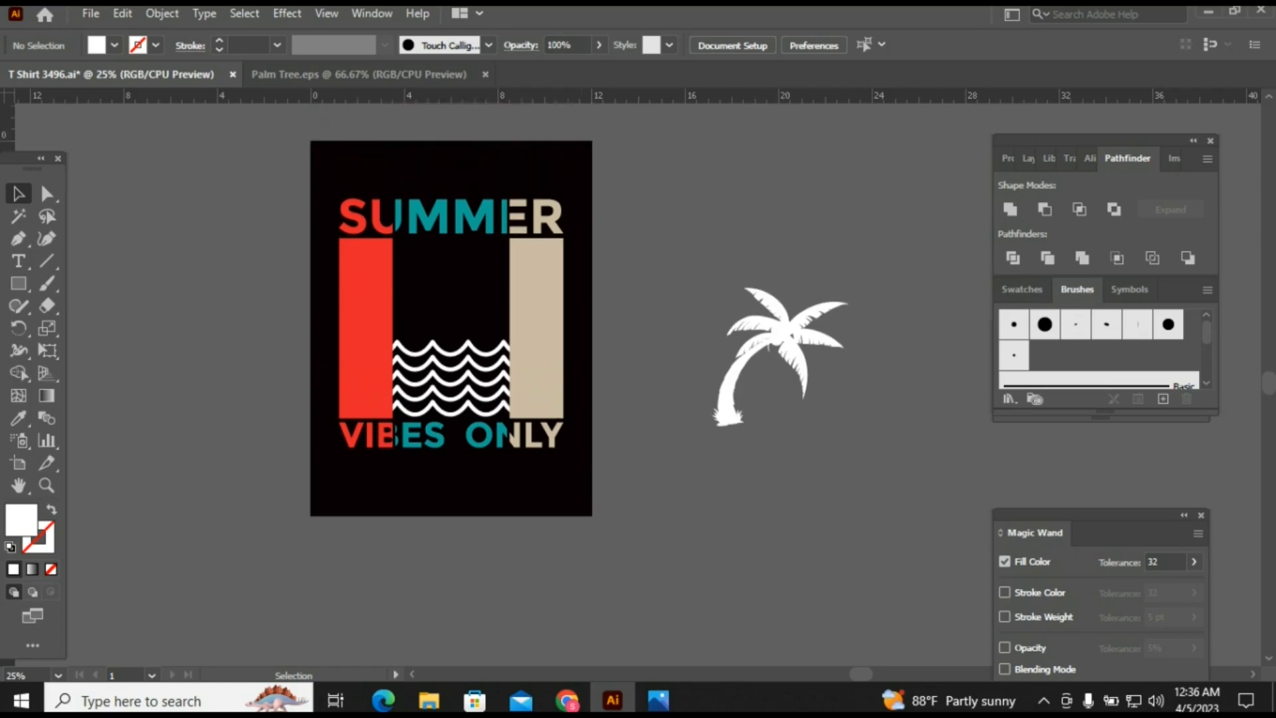
{"action": "left_click", "coordinate": [485, 374]}
{"action": "key", "text": "i"}
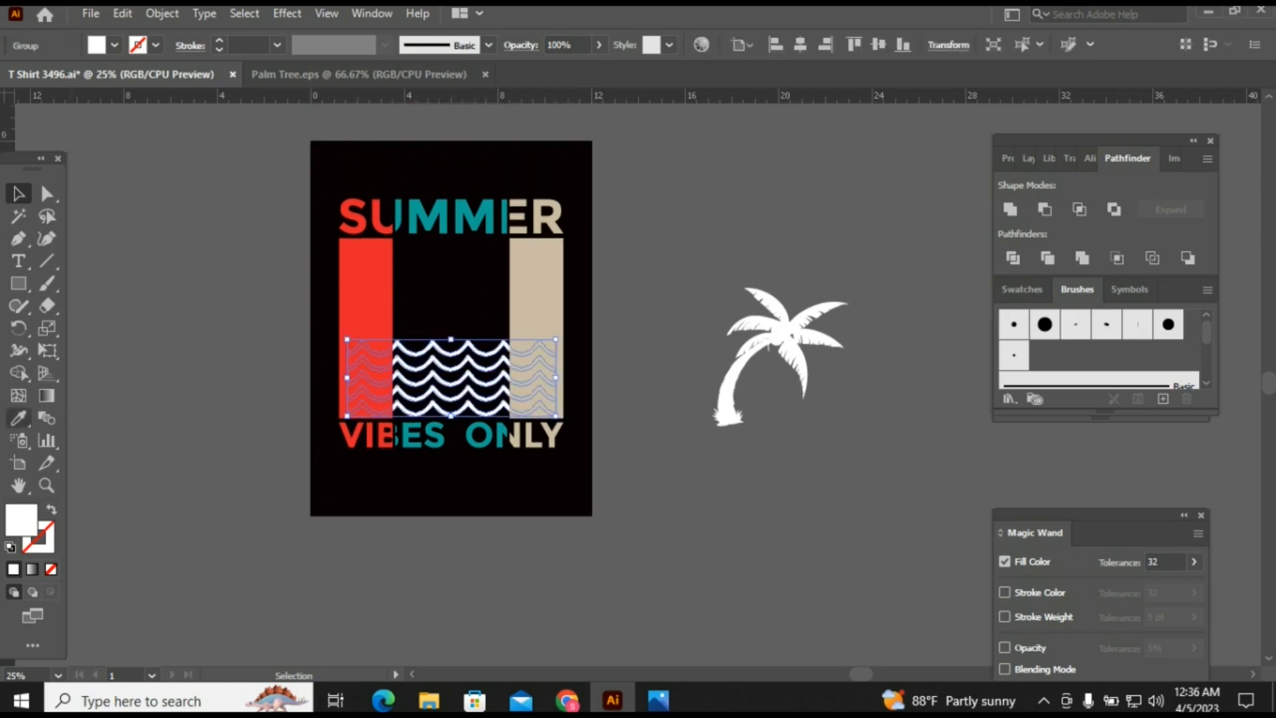
{"action": "left_click", "coordinate": [432, 446]}
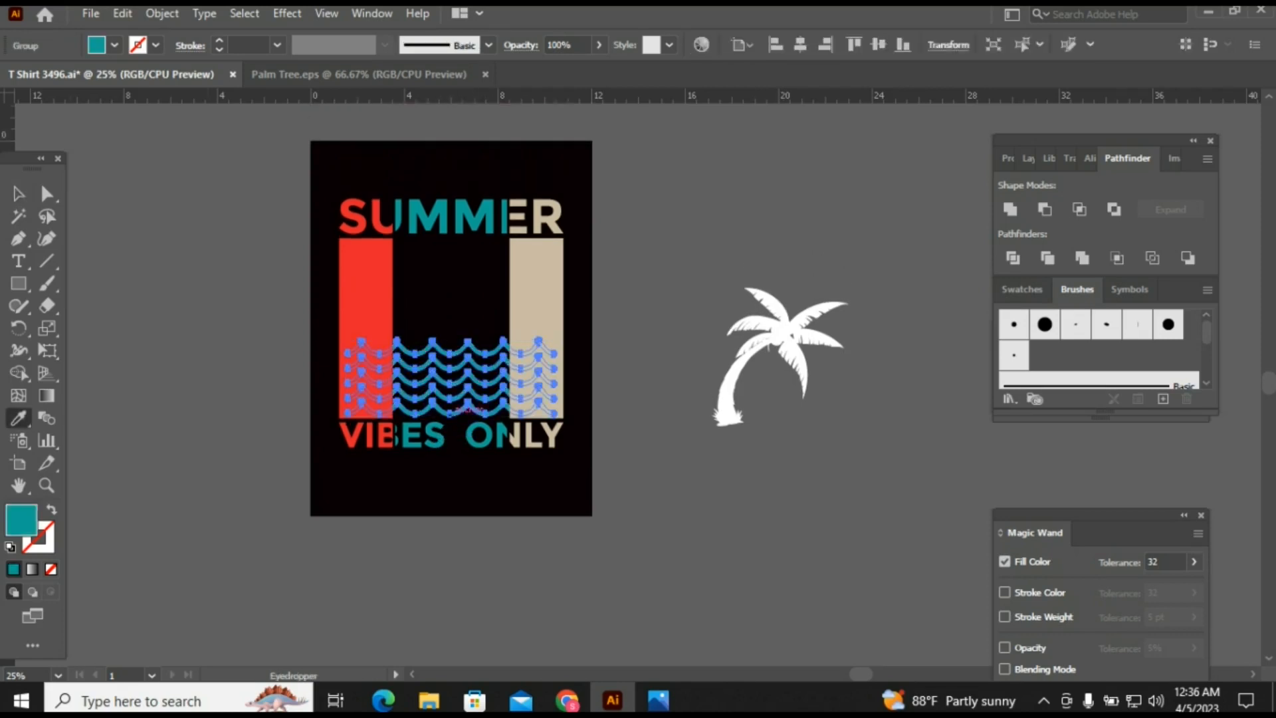
{"action": "key", "text": "v"}
{"action": "key", "text": "ctrl+shift+a"}
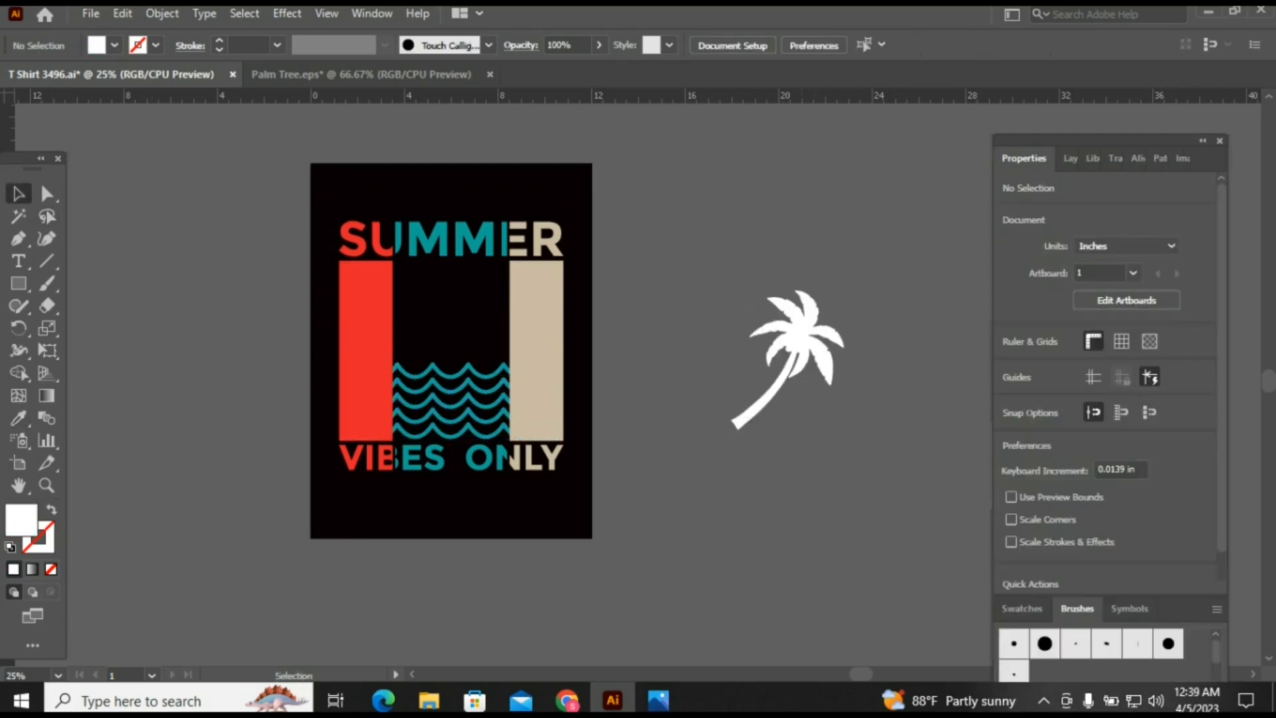
Place the palm tree tilted above the waves with its trunk base overlapping the red bar, and put a copy beside the artboard
{"action": "left_click_drag", "start_coordinate": [797, 319], "coordinate": [480, 356]}
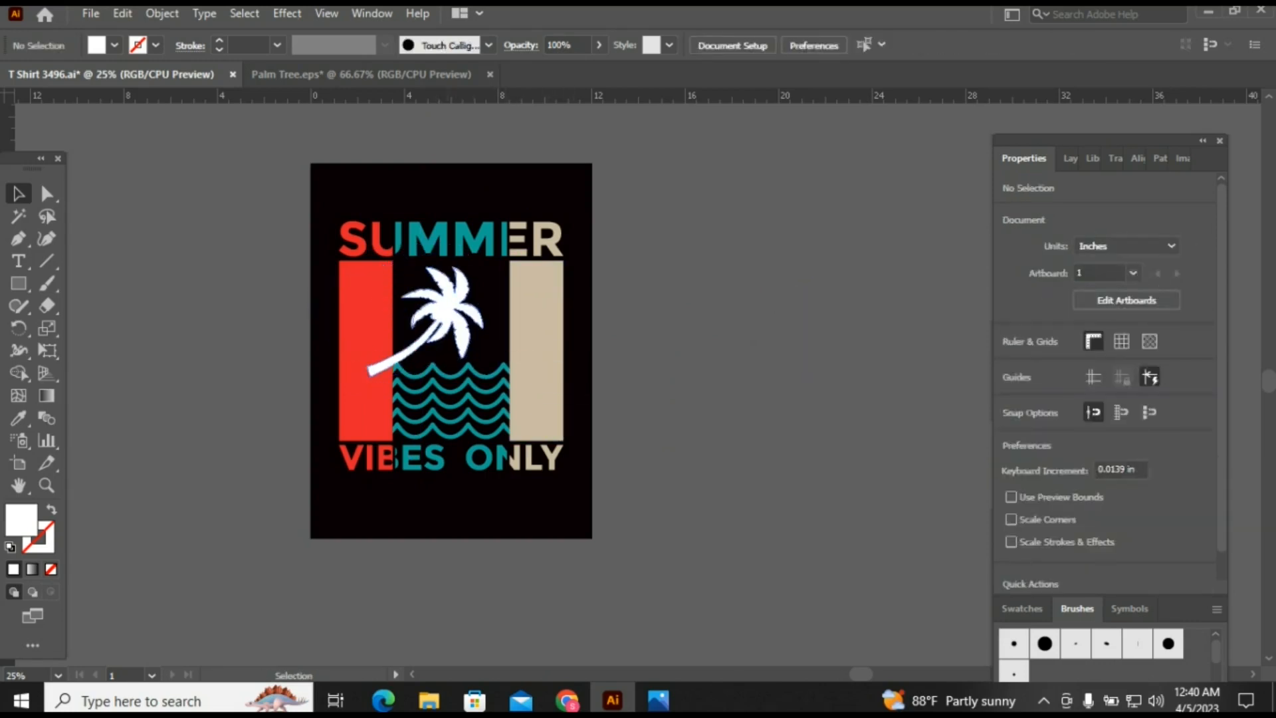
{"action": "left_click_drag", "start_coordinate": [463, 305], "coordinate": [790, 319]}
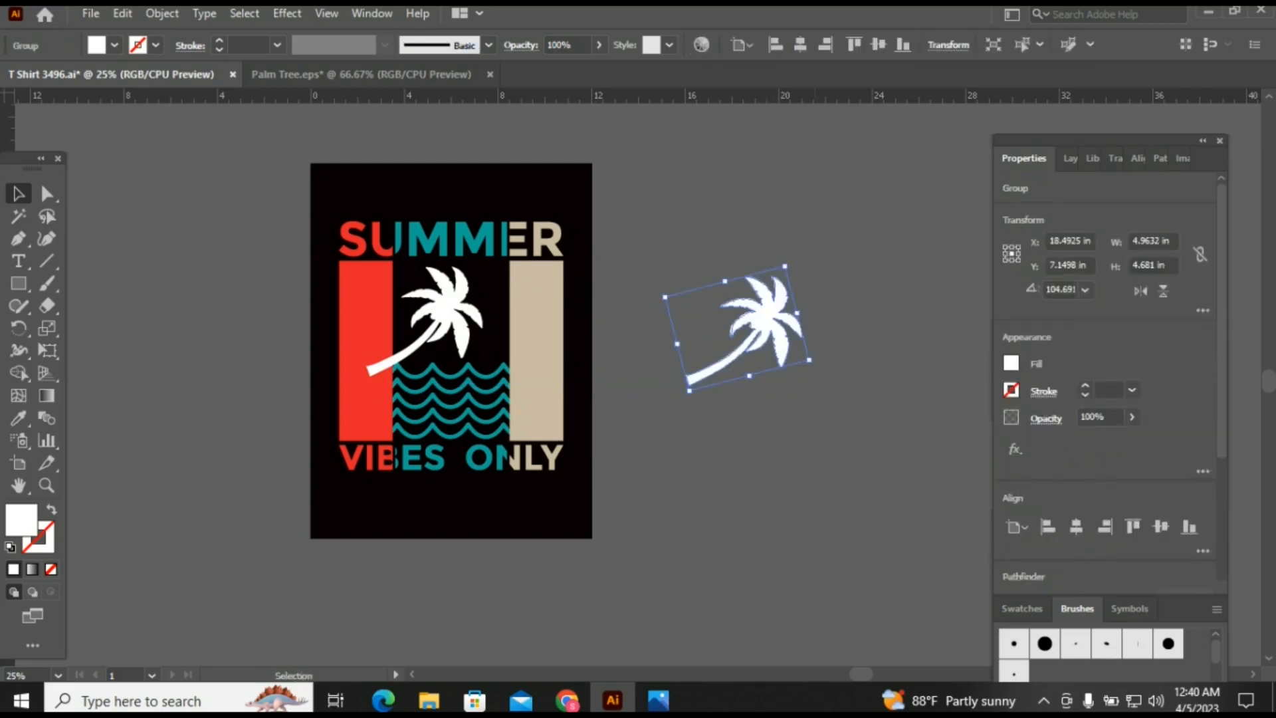
Reflect the copied palm tree across the vertical axis
{"action": "right_click", "coordinate": [757, 310]}
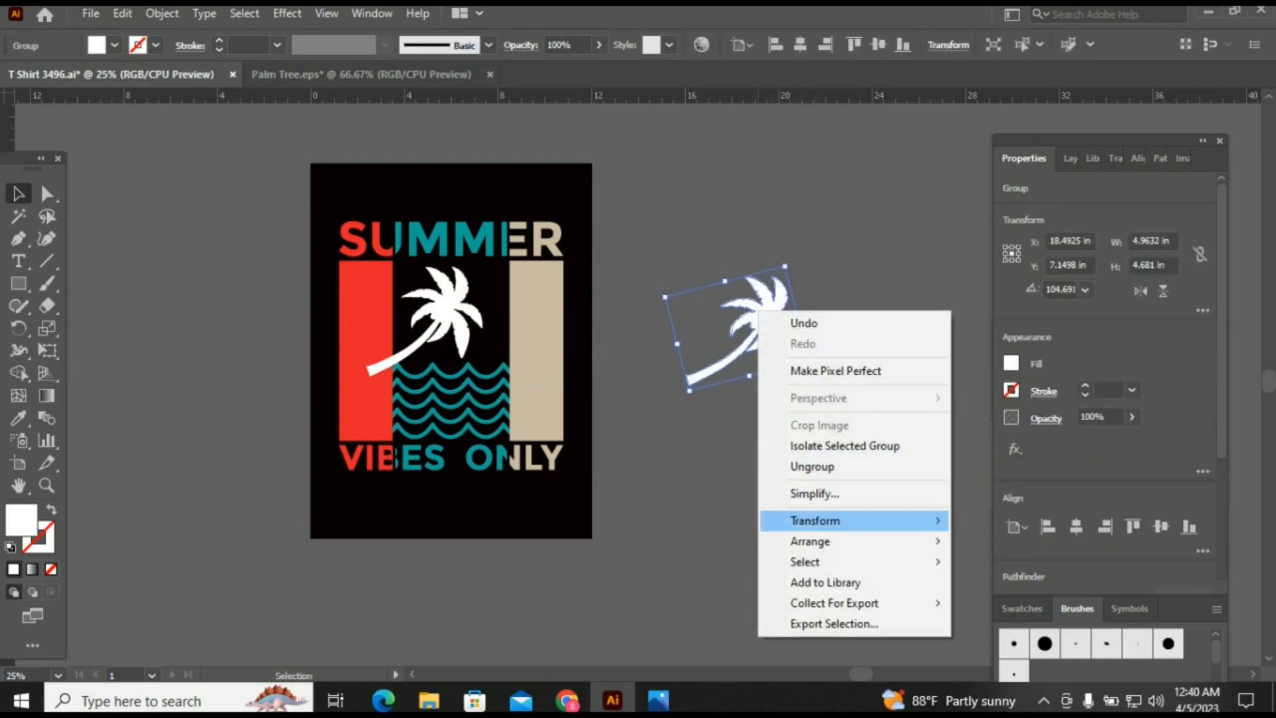
{"action": "mouse_move", "coordinate": [865, 521]}
{"action": "left_click", "coordinate": [999, 589]}
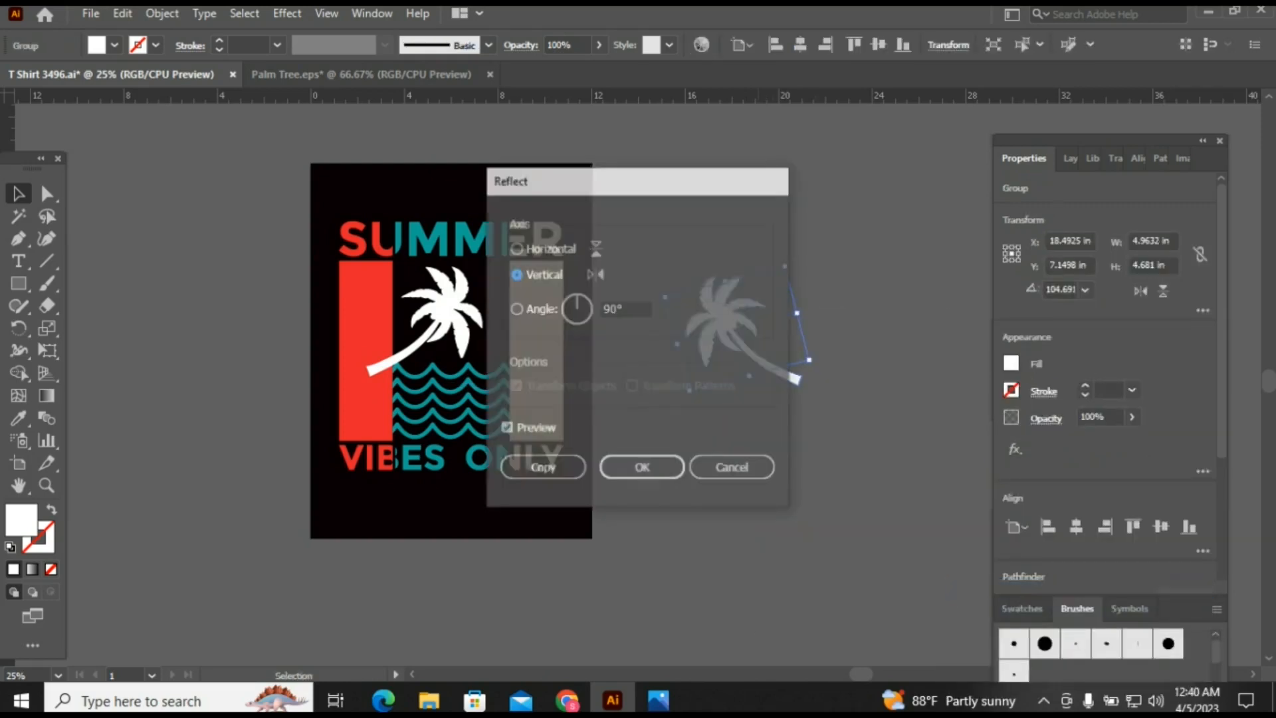
{"action": "left_click", "coordinate": [643, 465]}
{"action": "left_click", "coordinate": [798, 320]}
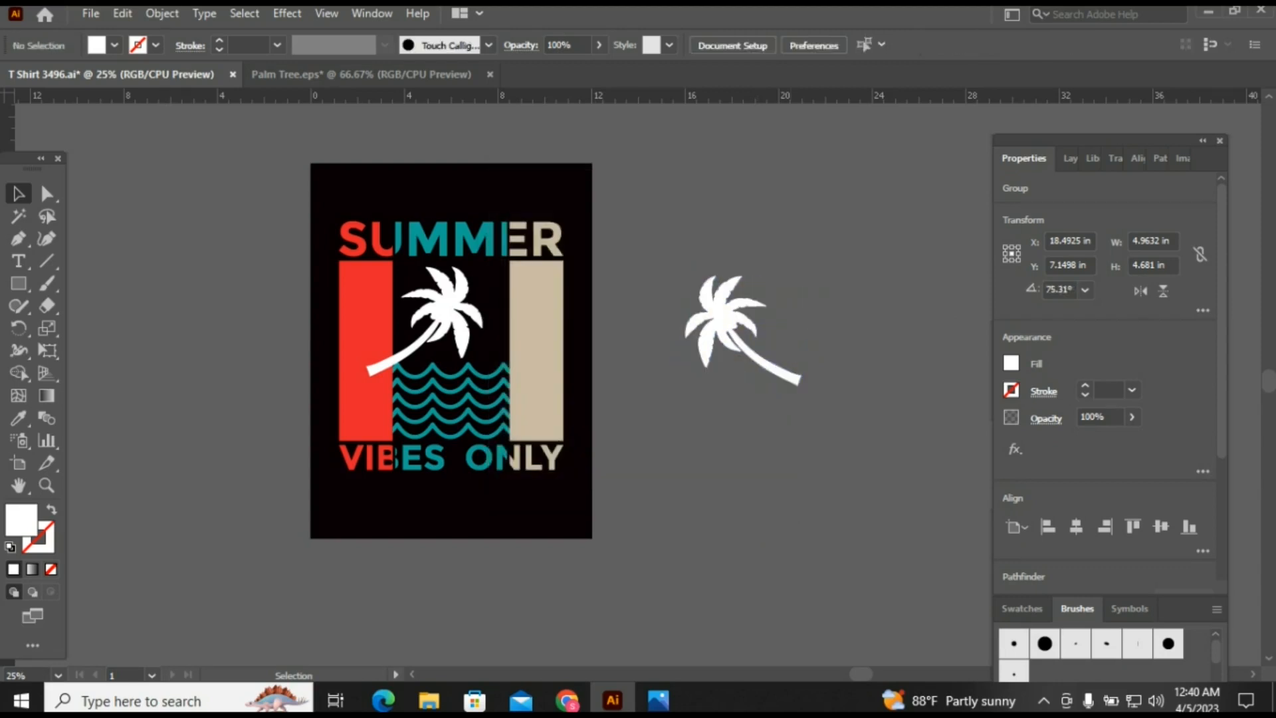
Shrink the mirrored palm tree and place it beside the large palm's crown with its trunk touching the beige bar
{"action": "left_click", "coordinate": [763, 305]}
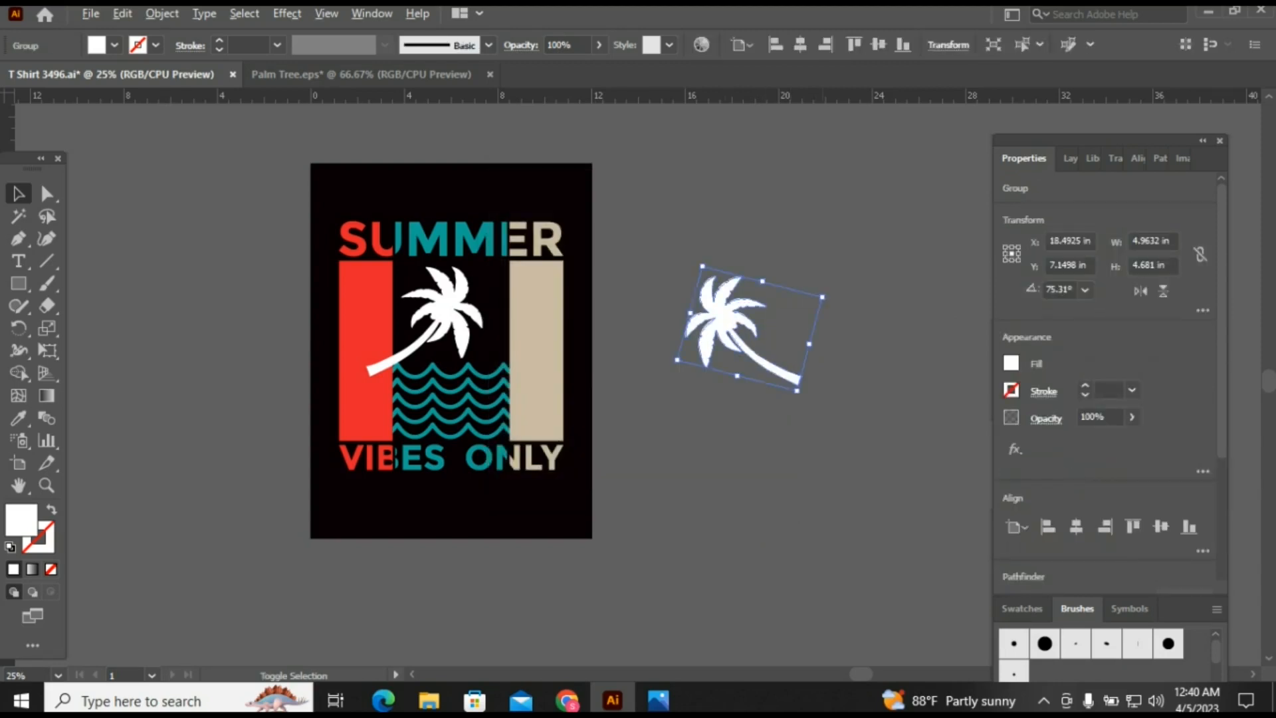
{"action": "left_click_drag", "start_coordinate": [822, 297], "coordinate": [494, 286]}
{"action": "left_click", "coordinate": [729, 296]}
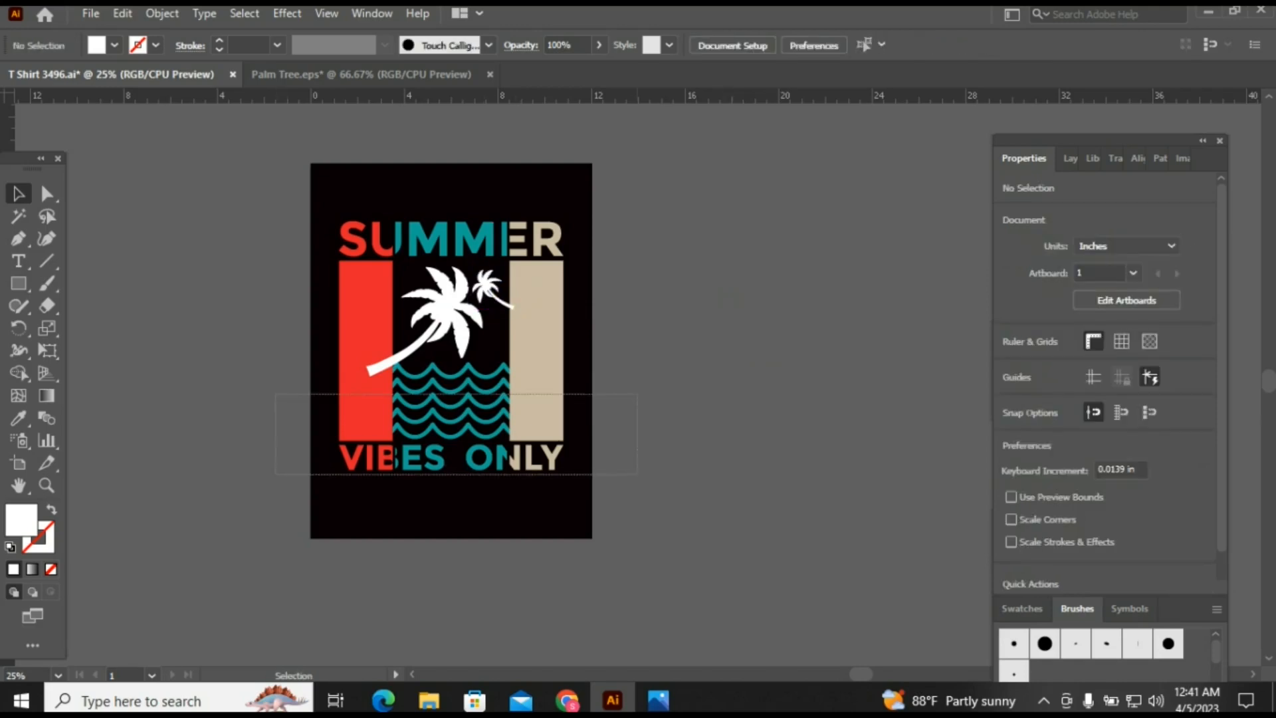
Bring the red and beige bars, the wave group and the VIBES ONLY lettering in front of the palm trees
{"action": "left_click_drag", "start_coordinate": [275, 474], "coordinate": [275, 475]}
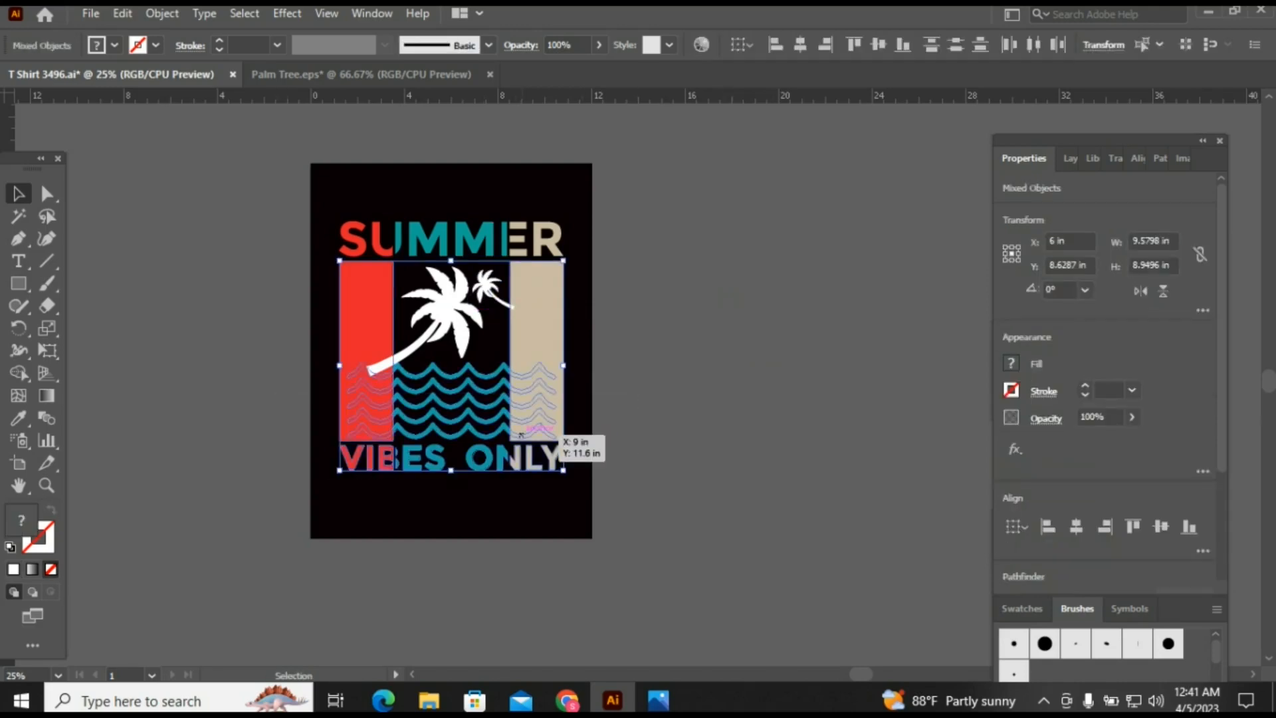
{"action": "right_click", "coordinate": [521, 436]}
{"action": "mouse_move", "coordinate": [599, 337]}
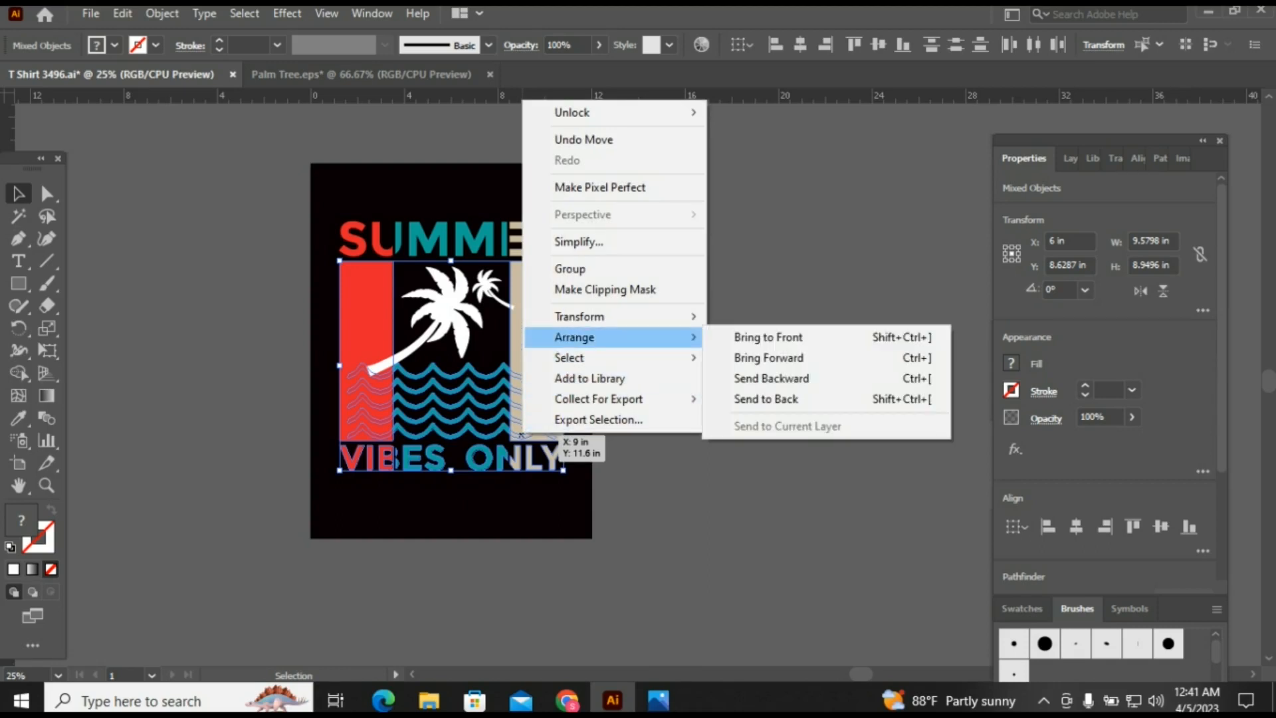
{"action": "left_click", "coordinate": [768, 337]}
{"action": "key", "text": "ctrl+shift+a"}
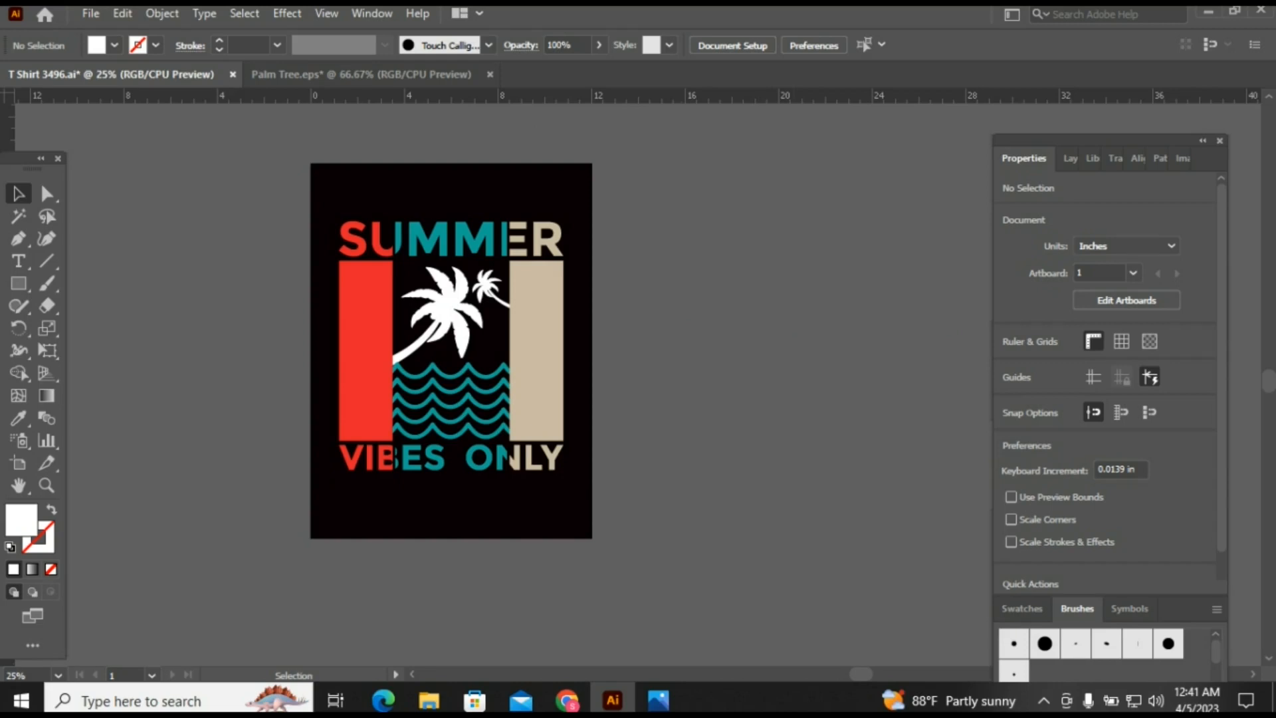
Fill the large palm tree with the red colour sampled from the red bar
{"action": "left_click", "coordinate": [476, 315]}
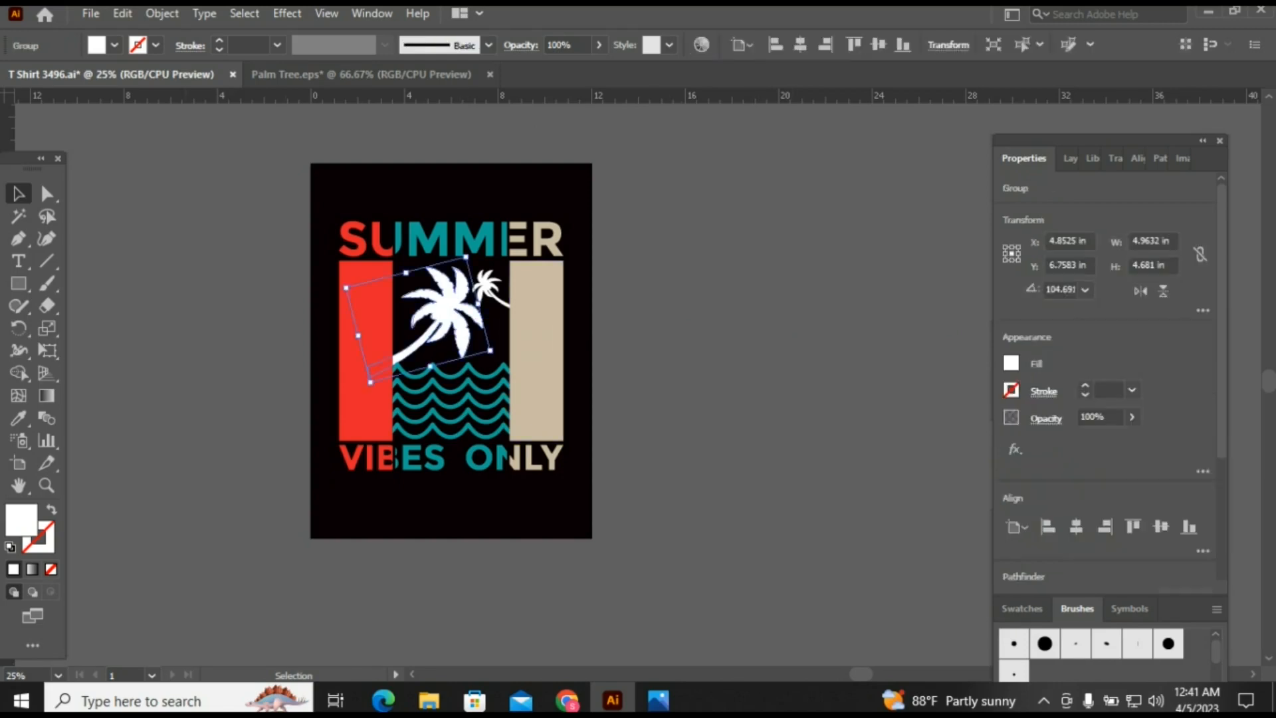
{"action": "key", "text": "i"}
{"action": "left_click", "coordinate": [366, 352]}
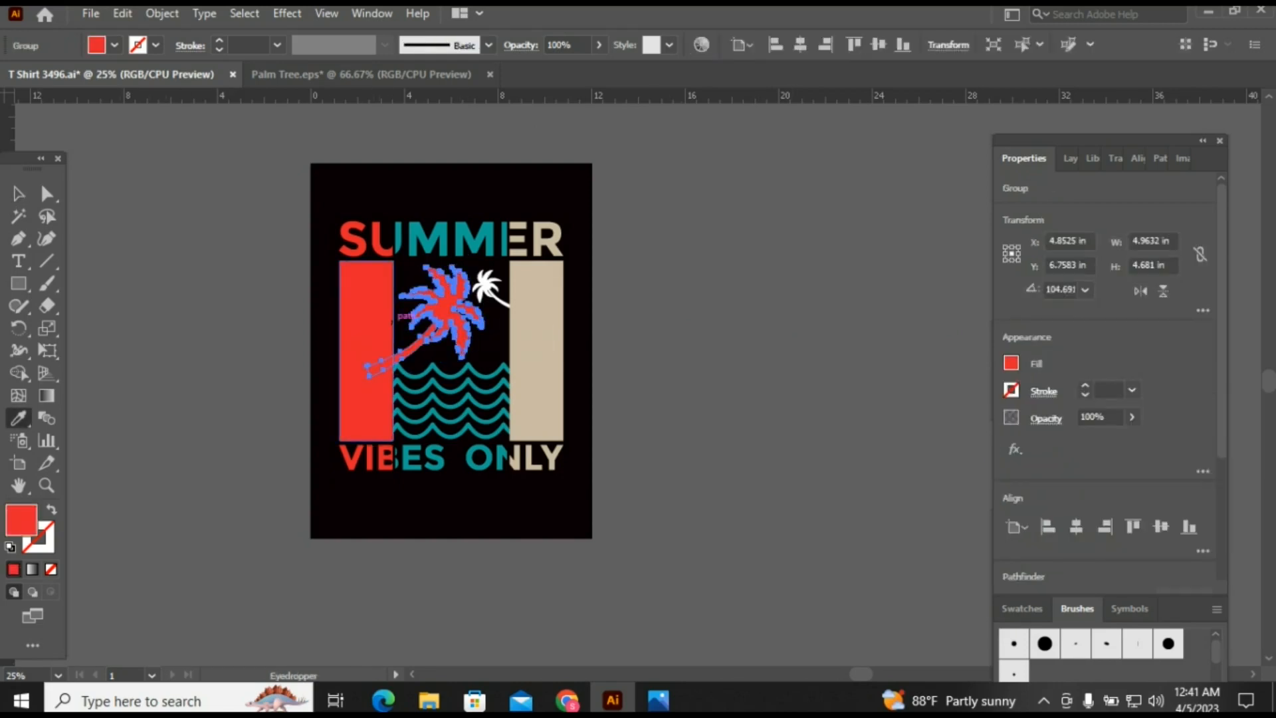
{"action": "key", "text": "v"}
{"action": "key", "text": "ctrl+shift+a"}
Fill the small palm tree with the beige colour sampled from the beige bar
{"action": "left_click", "coordinate": [495, 287]}
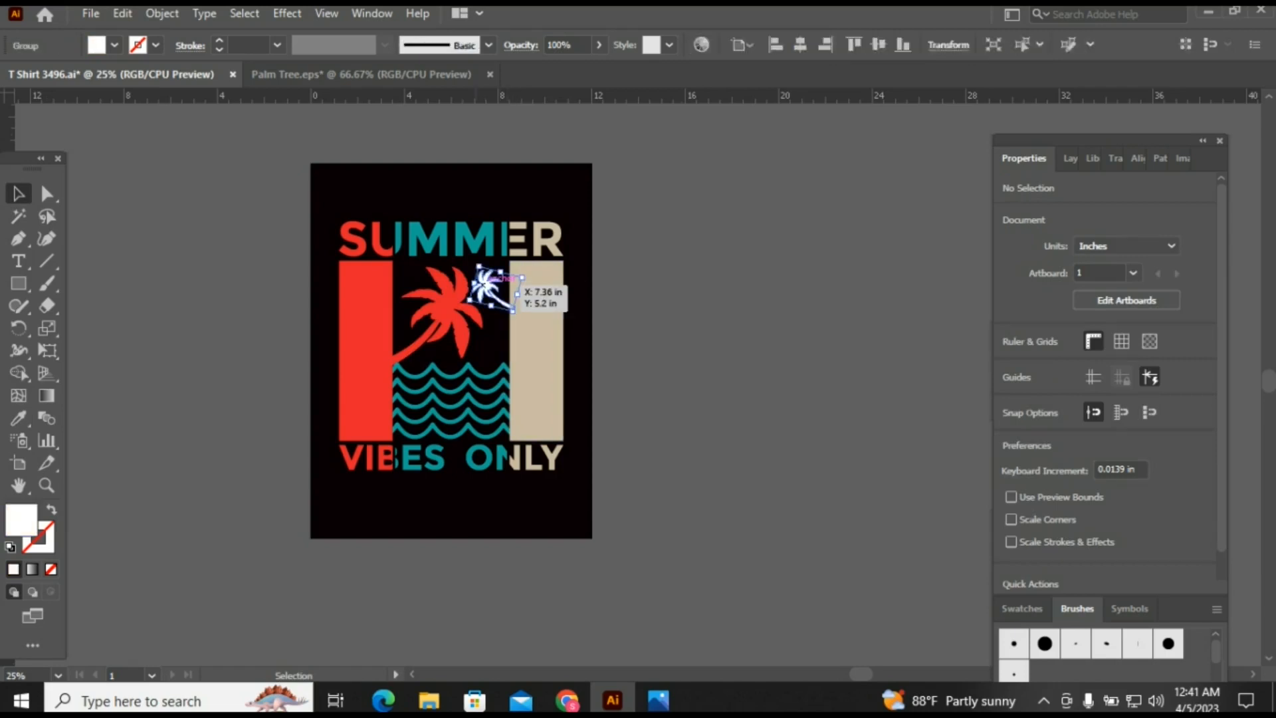
{"action": "key", "text": "i"}
{"action": "left_click", "coordinate": [521, 386]}
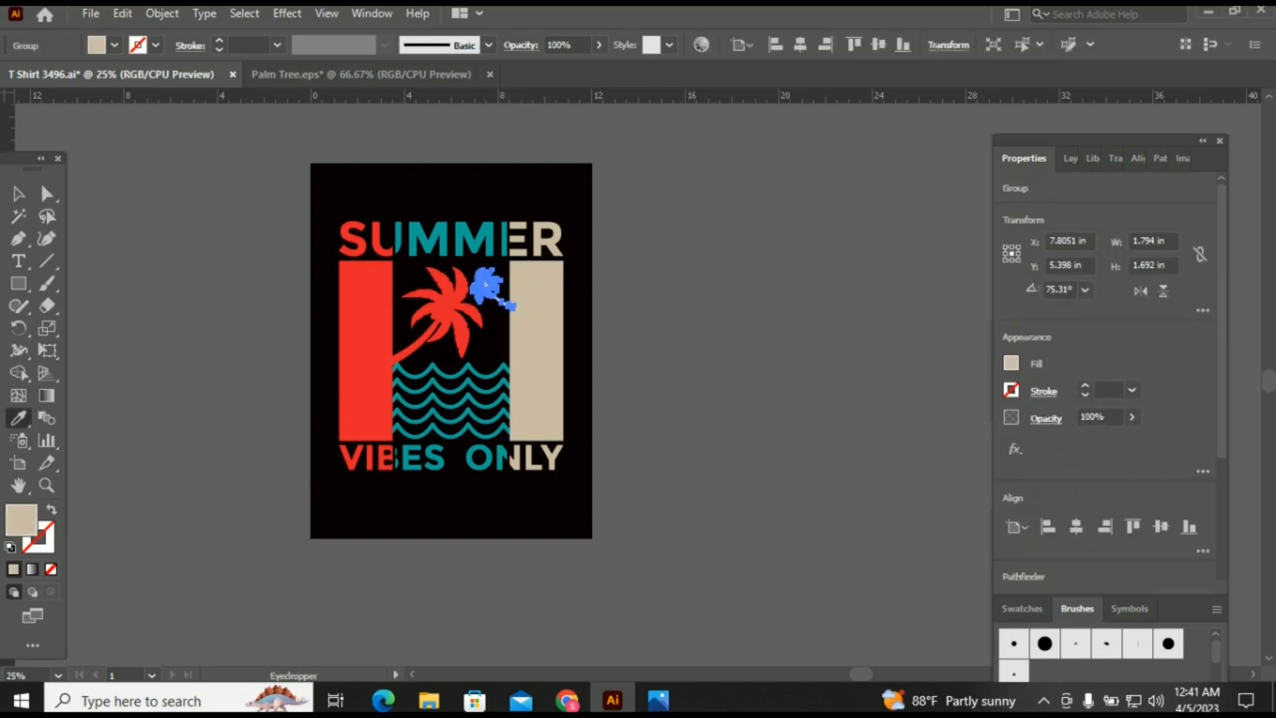
{"action": "left_click", "coordinate": [18, 193]}
{"action": "key", "text": "ctrl+shift+a"}
Draw a golden-yellow circle about 1 in wide beside the artboard and place it as a sun between the two palm crowns
{"action": "scroll", "coordinate": [451, 351], "scroll_direction": "up", "scroll_amount": 1}
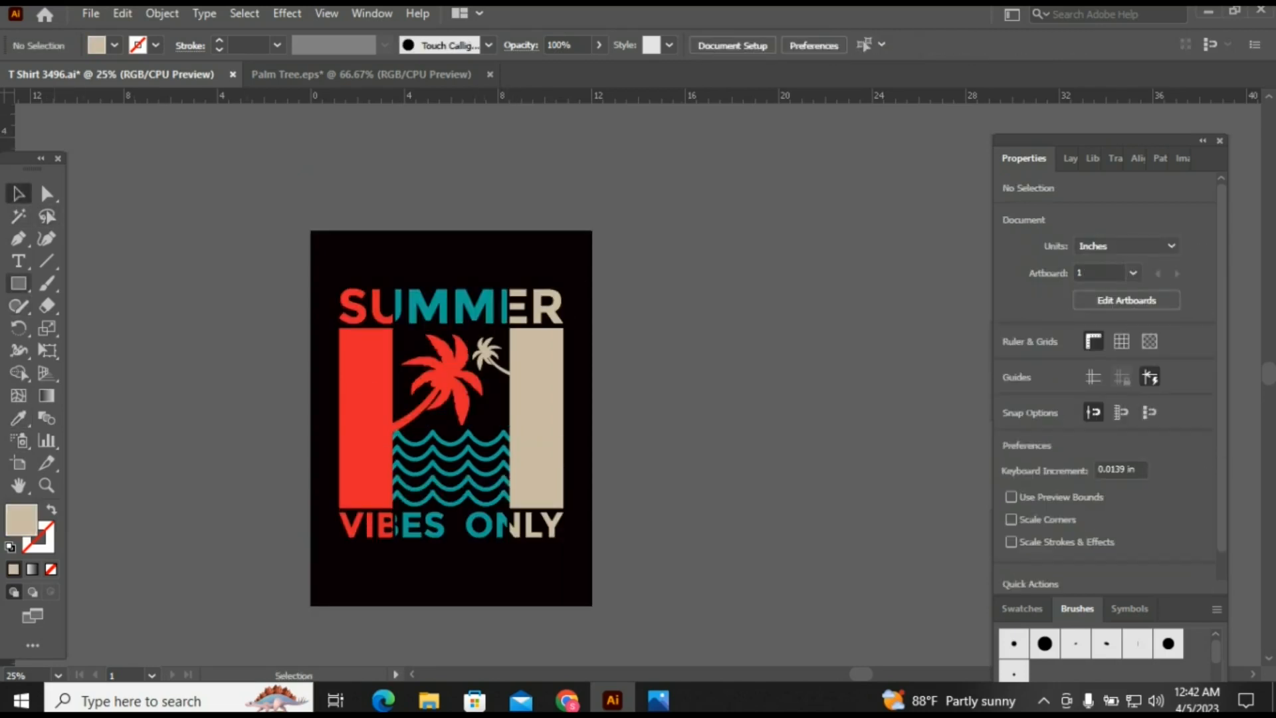
{"action": "left_click", "coordinate": [99, 333]}
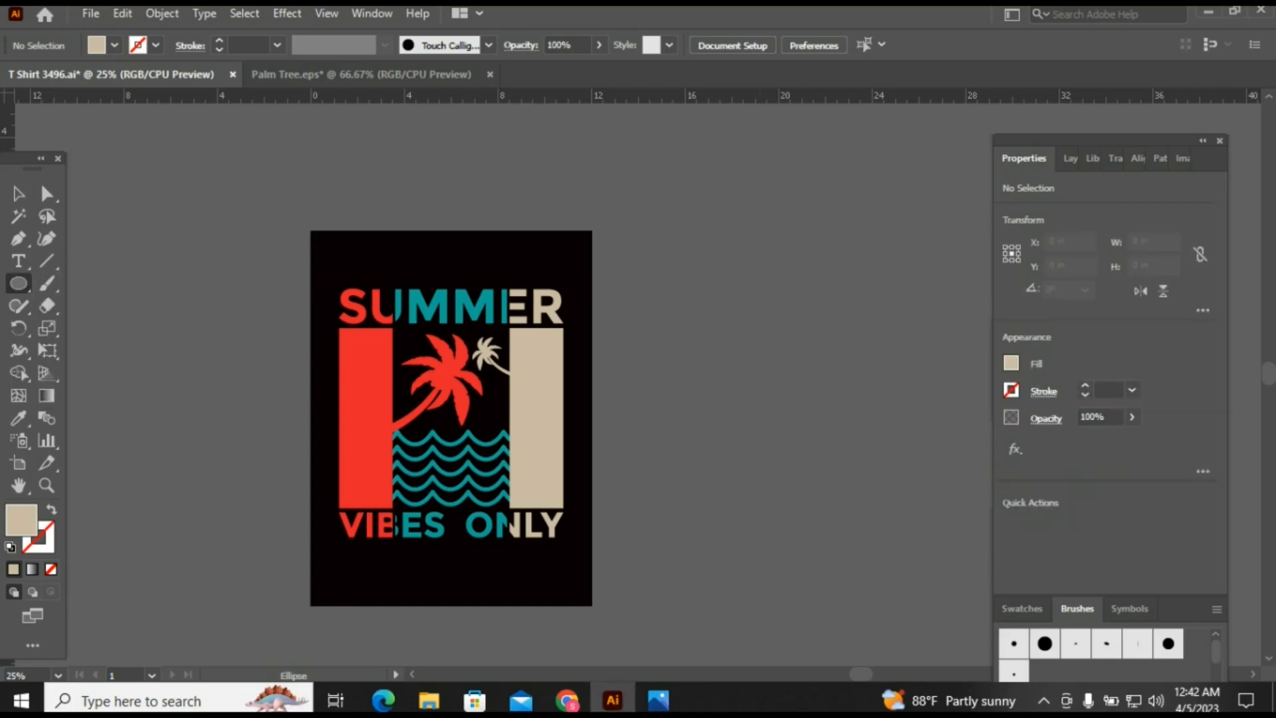
{"action": "mouse_move", "coordinate": [760, 328]}
{"action": "left_mouse_down"}
{"action": "mouse_move", "coordinate": [785, 347]}
{"action": "mouse_move", "coordinate": [771, 340]}
{"action": "left_mouse_up"}
{"action": "left_click", "coordinate": [1011, 362]}
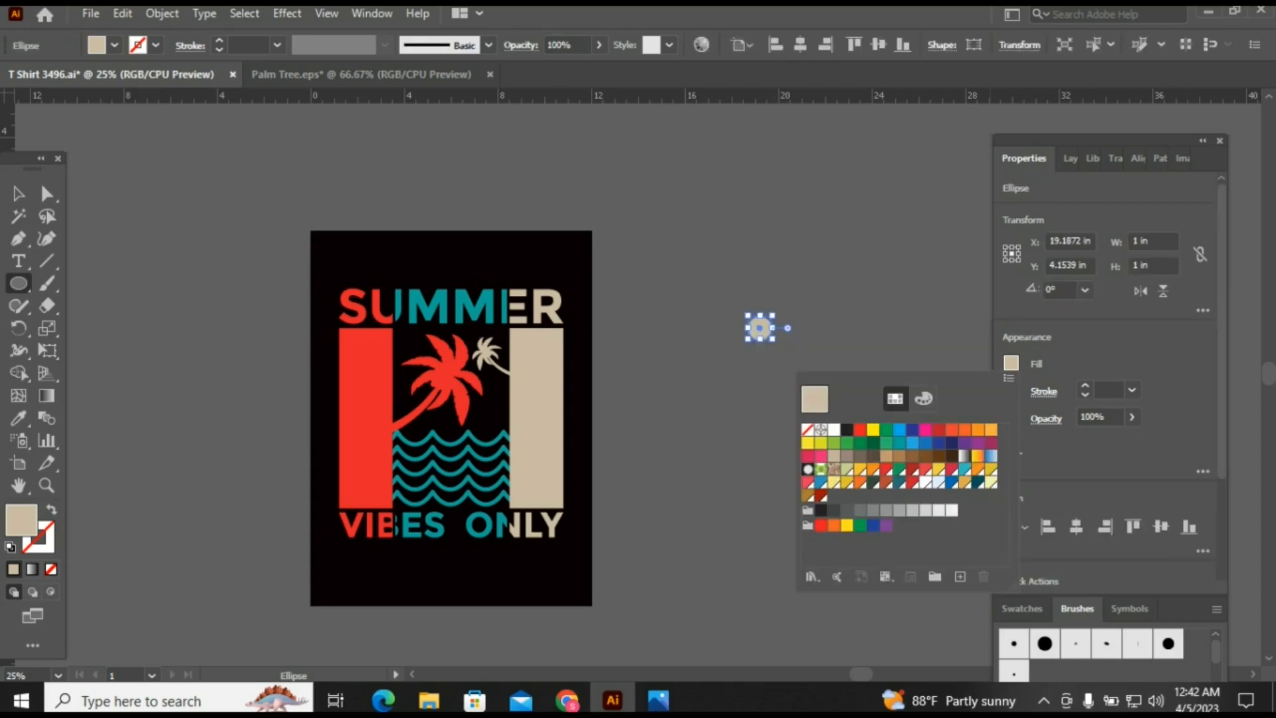
{"action": "left_click", "coordinate": [990, 482]}
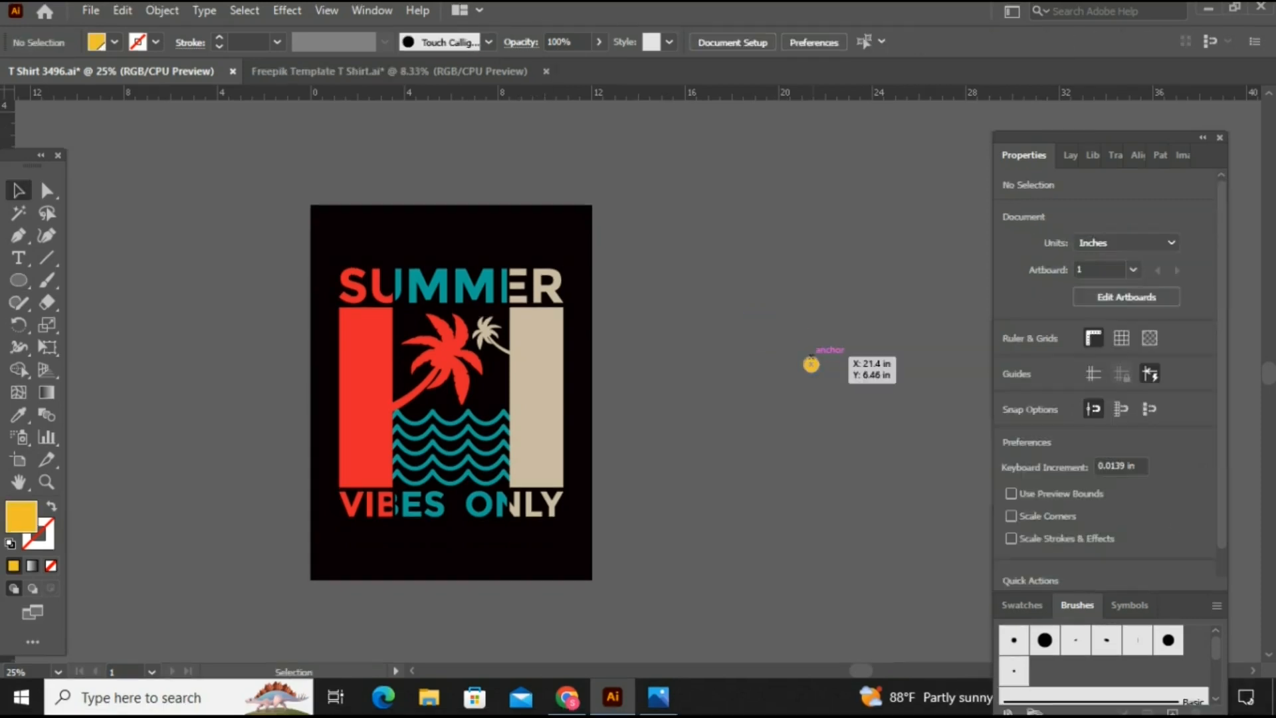
{"action": "left_click_drag", "start_coordinate": [817, 358], "coordinate": [476, 325]}
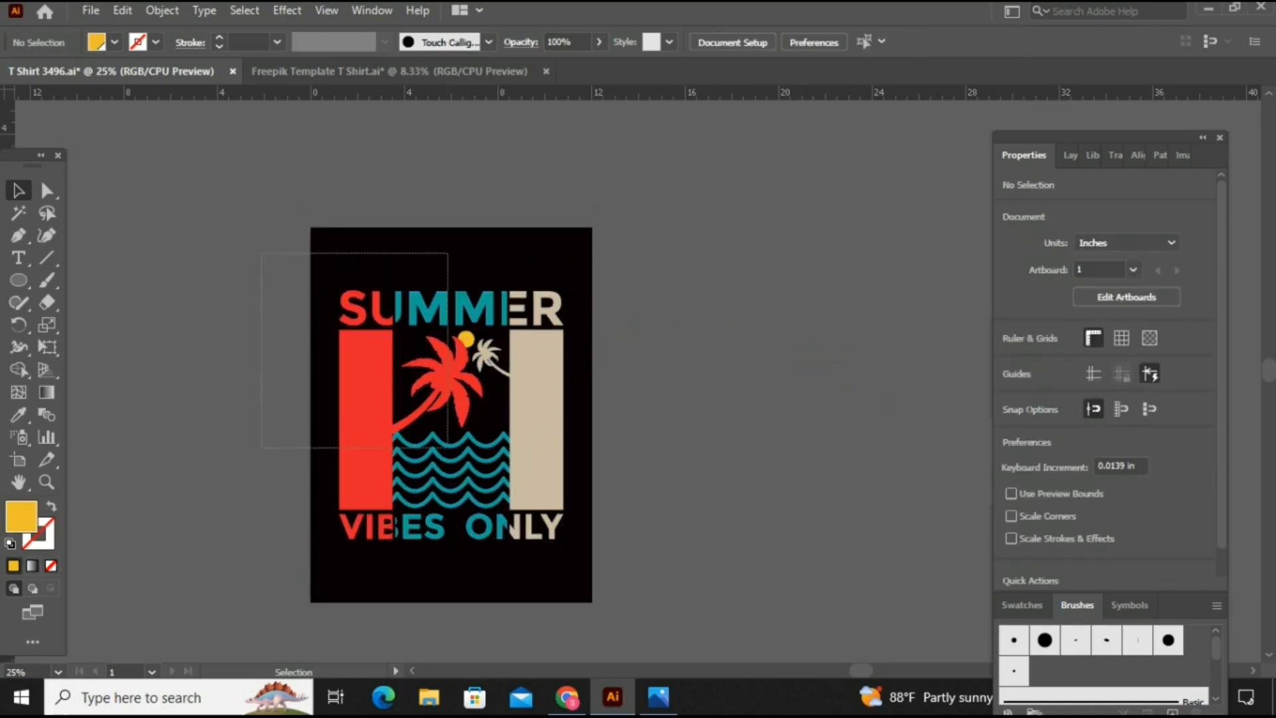
Group the lettering, bars, waves, palm trees and sun into one object, leaving out the black background
{"action": "left_click_drag", "start_coordinate": [448, 448], "coordinate": [640, 577]}
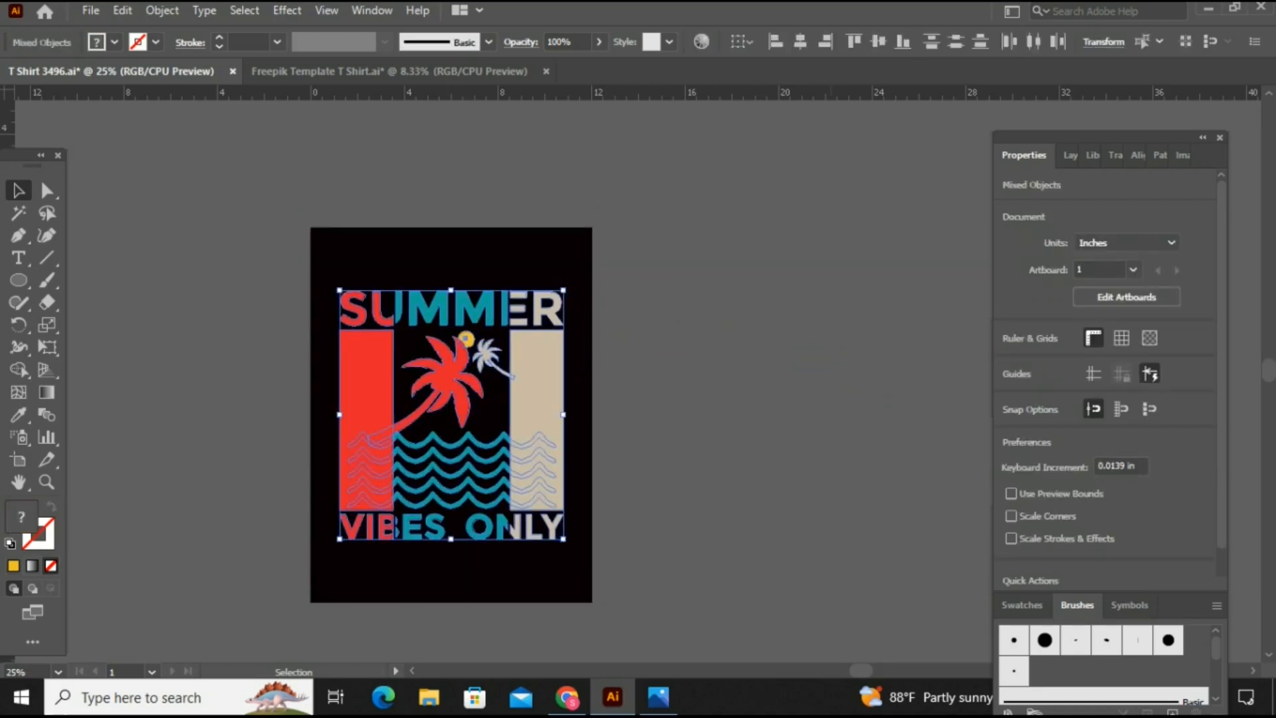
{"action": "key", "text": "ctrl+g"}
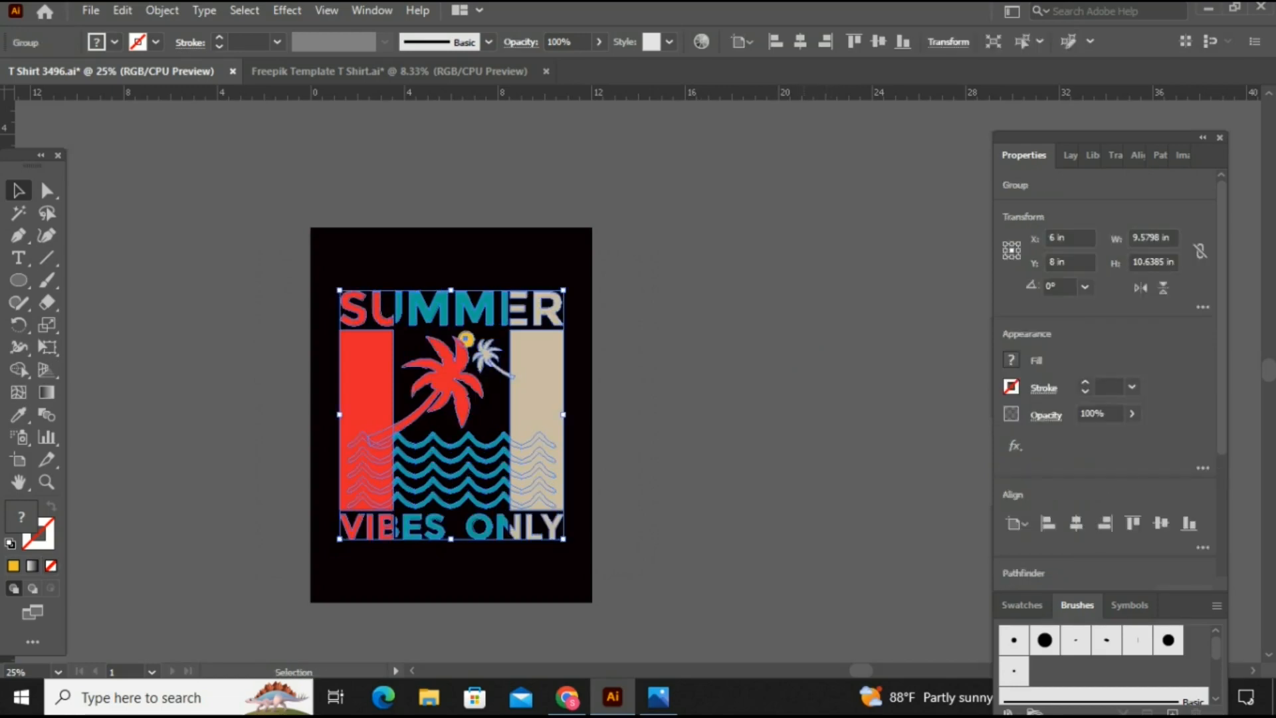